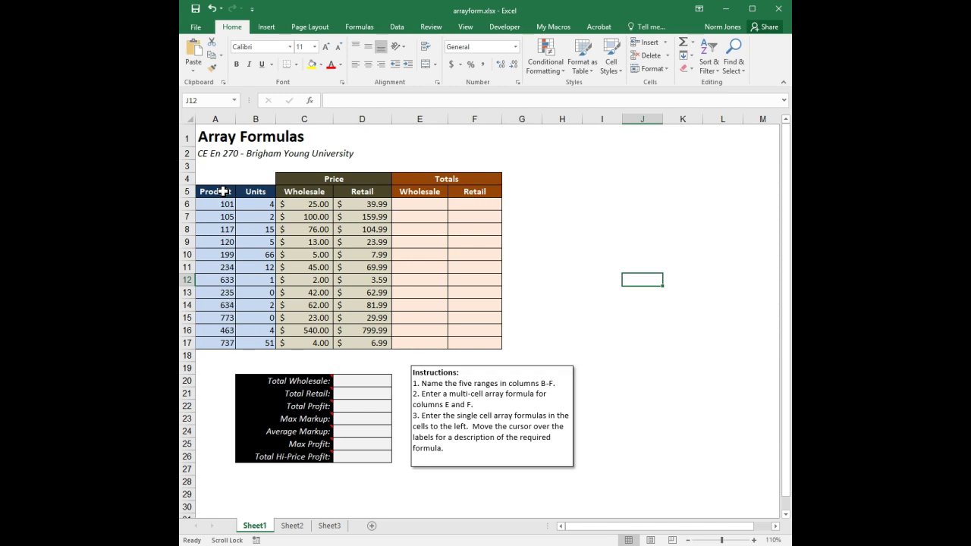
- Center the contents of the Product and Units columns, A5:B17
{"action": "left_click_drag", "start_coordinate": [221, 191], "coordinate": [264, 347]}
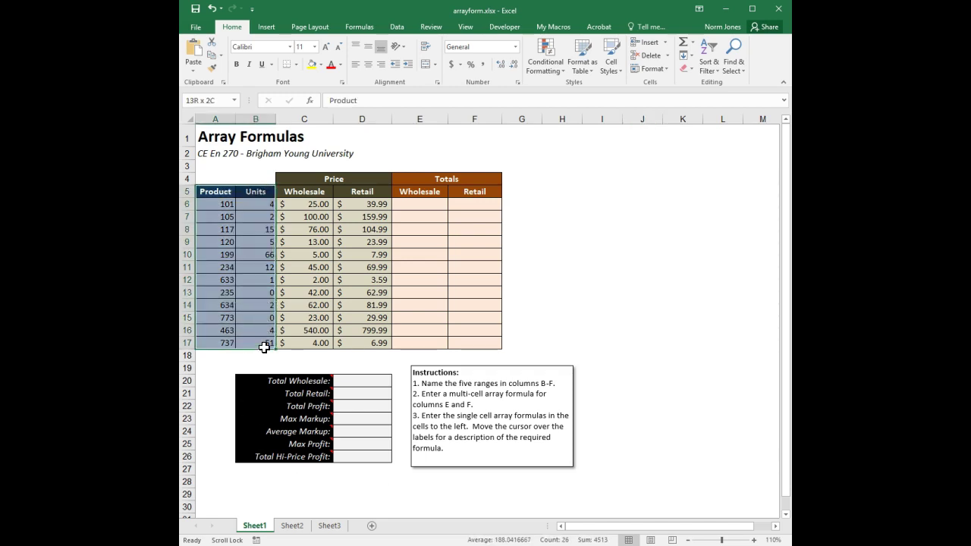
{"action": "left_click", "coordinate": [364, 67]}
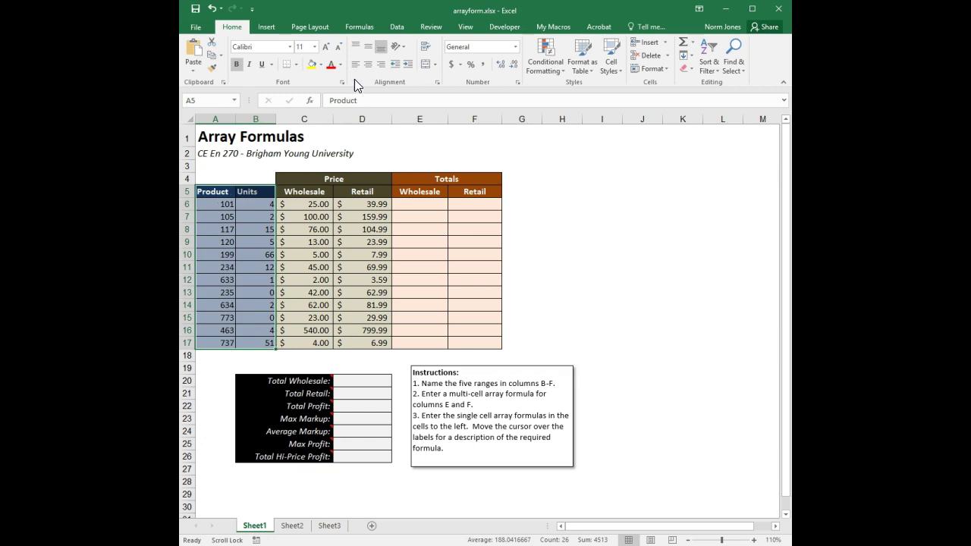
{"action": "left_click", "coordinate": [370, 65]}
{"action": "left_click", "coordinate": [216, 216]}
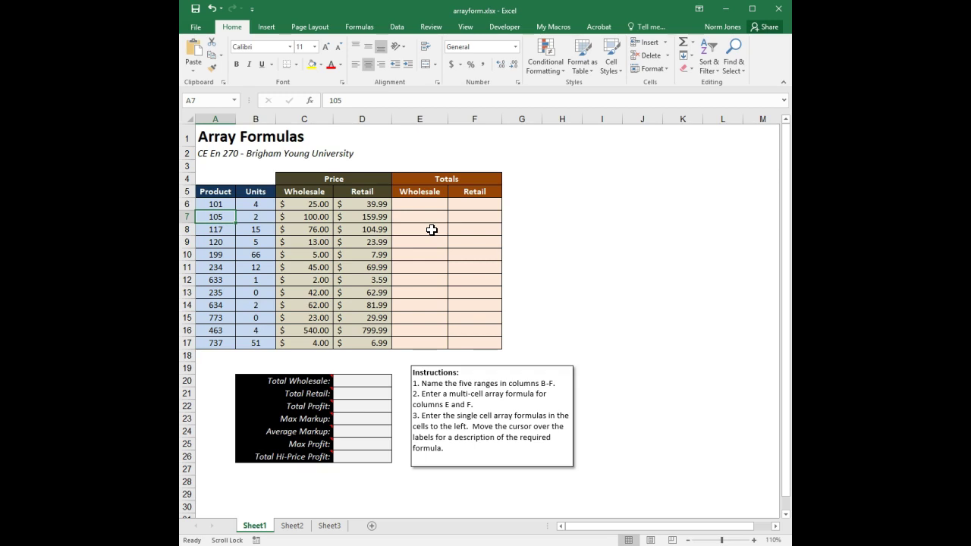
- Name the range of unit quantities, B6:B17, units
{"action": "left_click", "coordinate": [260, 204]}
{"action": "left_click_drag", "start_coordinate": [260, 204], "coordinate": [263, 343]}
{"action": "left_click", "coordinate": [203, 104]}
{"action": "type", "text": "units"}
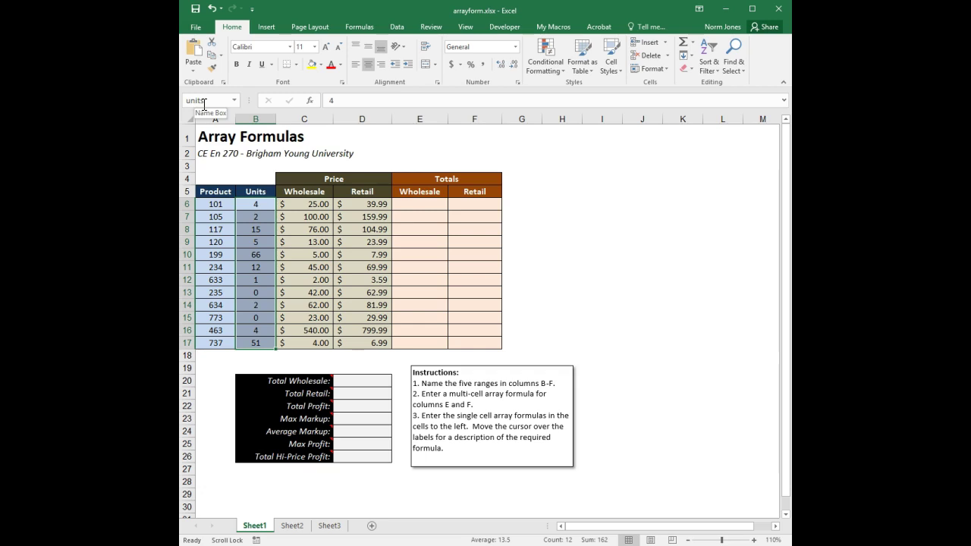
{"action": "key", "text": "Return"}
- Name the wholesale price range, C6:C17, p_w
{"action": "left_click_drag", "start_coordinate": [306, 206], "coordinate": [310, 343]}
{"action": "left_click", "coordinate": [198, 101]}
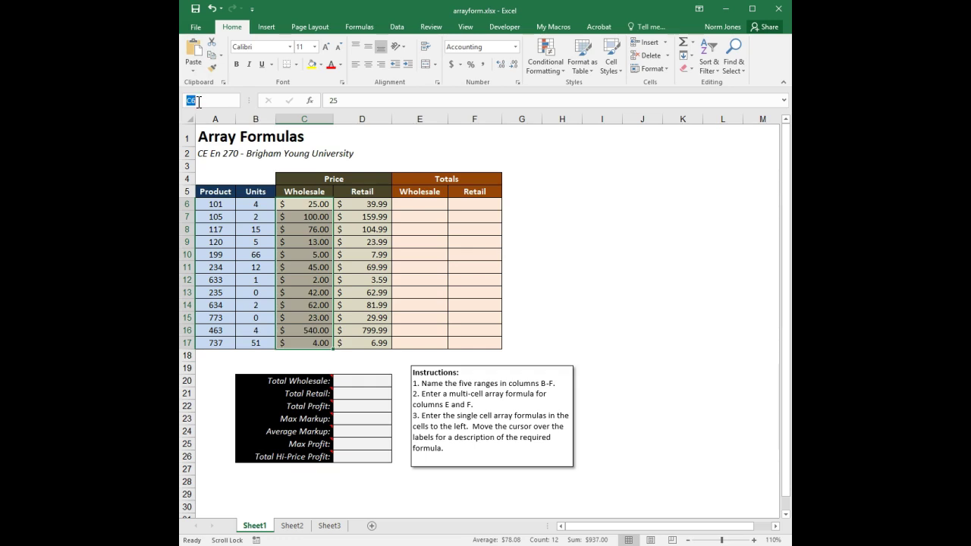
{"action": "type", "text": "p_w"}
{"action": "key", "text": "Return"}
- Name the retail price range, D6:D17, p_r
{"action": "left_click_drag", "start_coordinate": [361, 204], "coordinate": [375, 345]}
{"action": "left_click", "coordinate": [206, 101]}
{"action": "type", "text": "p"}
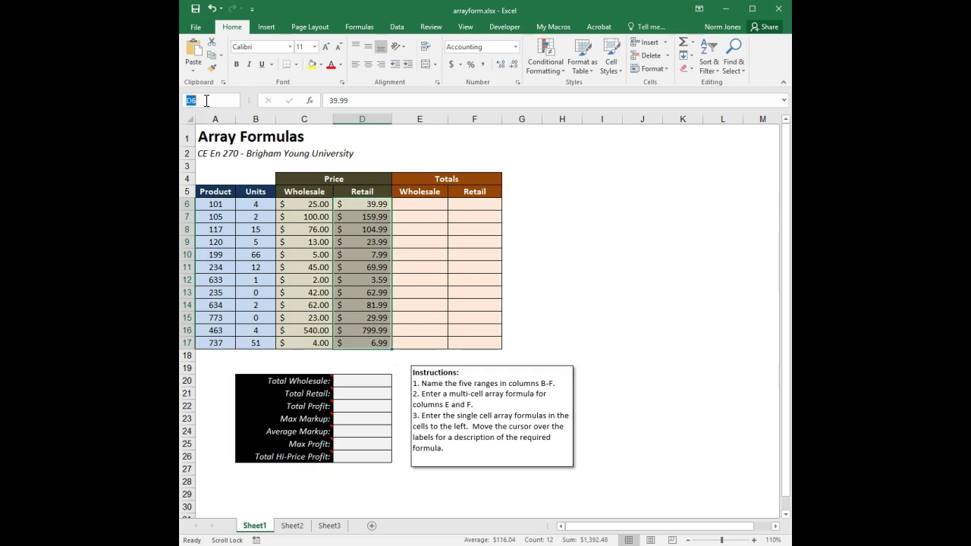
{"action": "type", "text": "_r"}
{"action": "key", "text": "Return"}
- Name the empty wholesale totals range, E6:E17, t_w
{"action": "left_click_drag", "start_coordinate": [436, 204], "coordinate": [422, 345]}
{"action": "left_click", "coordinate": [202, 99]}
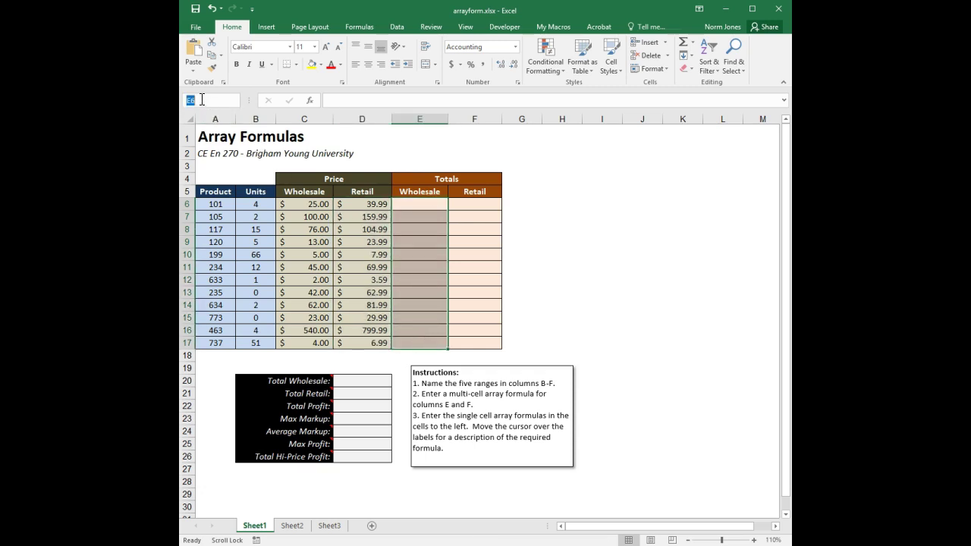
{"action": "type", "text": "t_w"}
- Name the empty retail totals range, F6:F17, t_r
{"action": "left_click", "coordinate": [474, 203]}
{"action": "left_click_drag", "start_coordinate": [477, 221], "coordinate": [481, 341]}
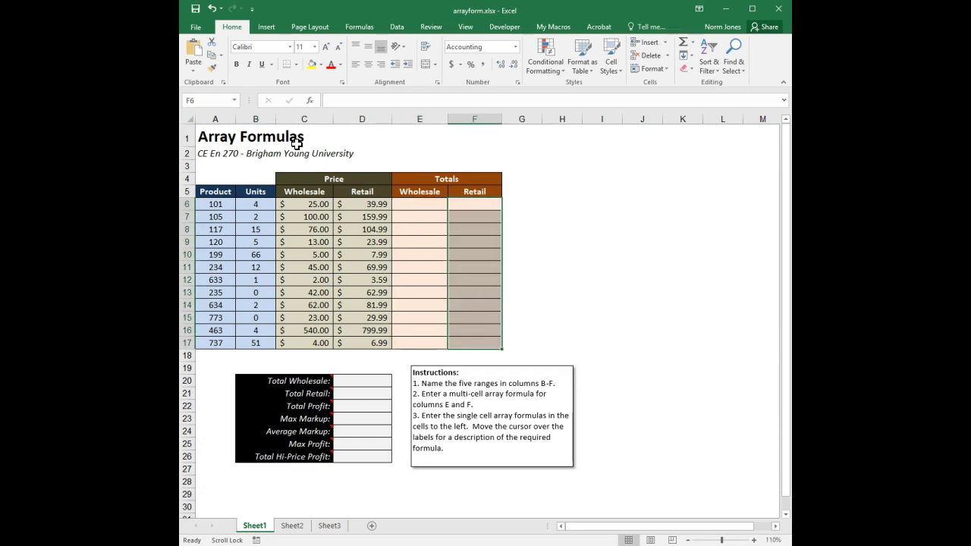
{"action": "left_click", "coordinate": [200, 99]}
{"action": "type", "text": "t_r"}
{"action": "key", "text": "Return"}
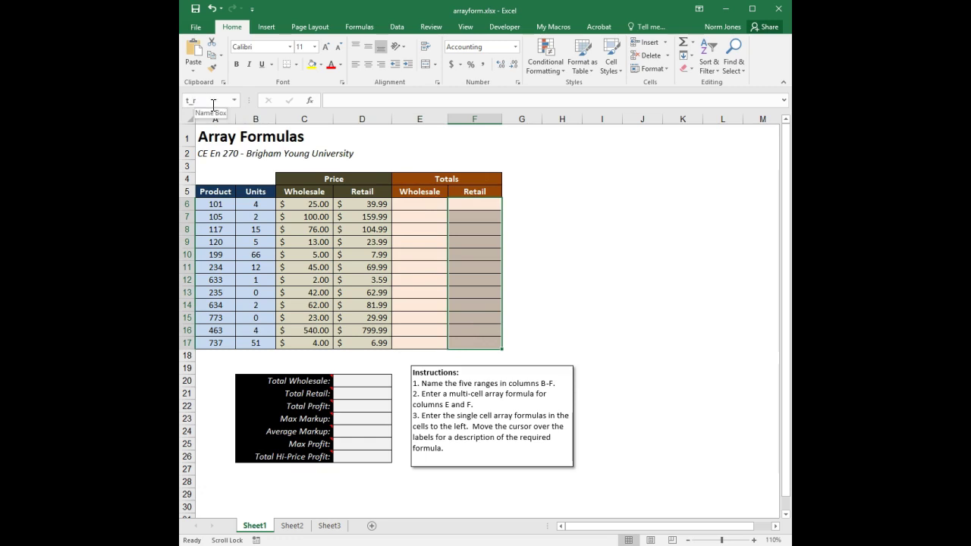
{"action": "left_click", "coordinate": [567, 204]}
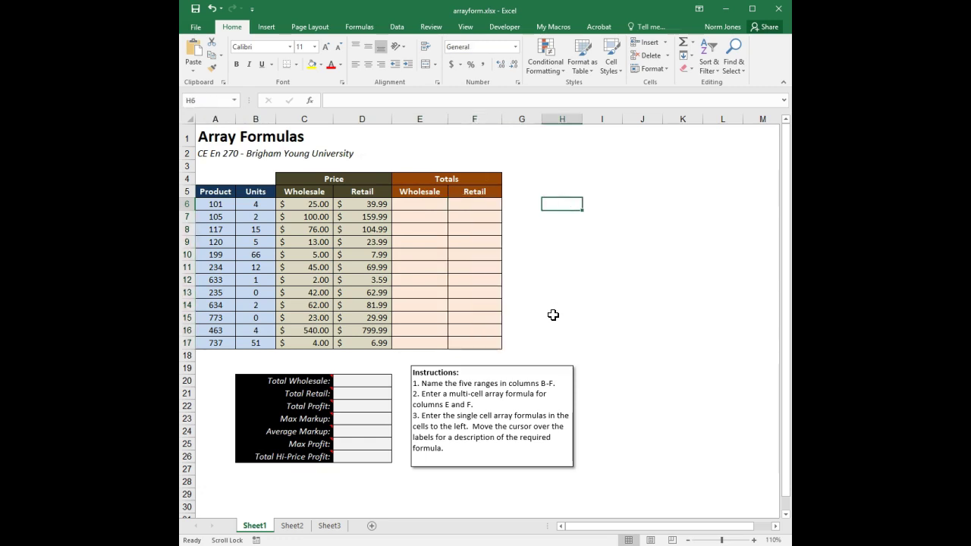
- Enter the ordinary formula =C6*B6 in E6 for the first product's wholesale total
{"action": "left_click", "coordinate": [421, 206]}
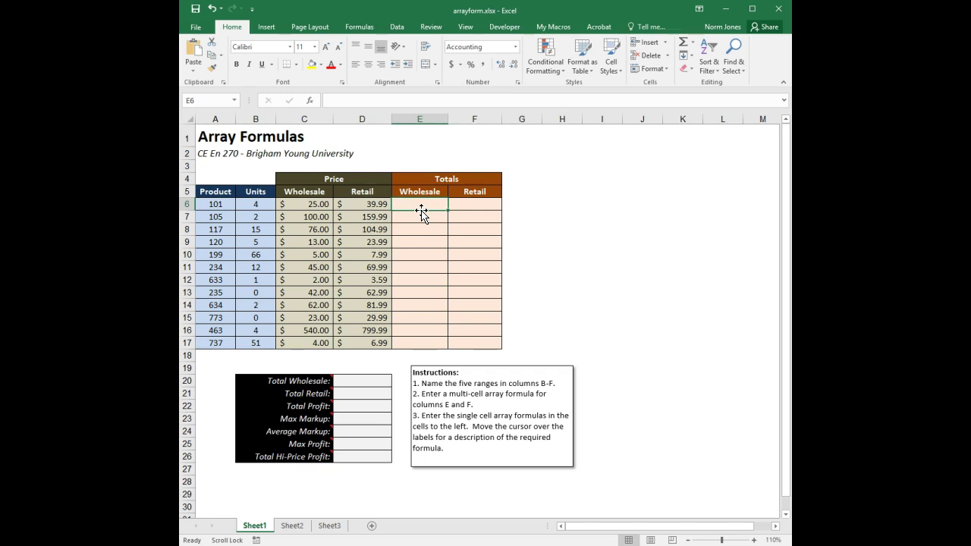
{"action": "type", "text": "="}
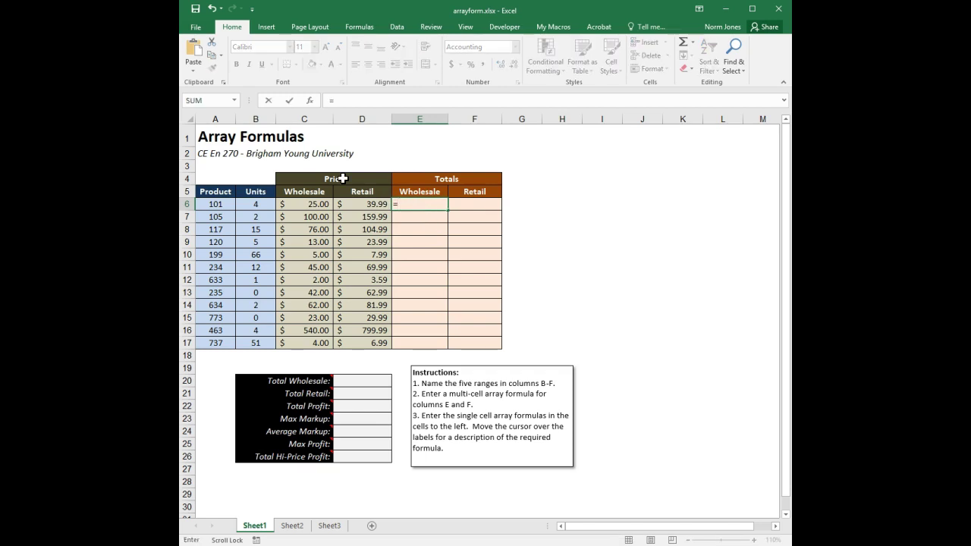
{"action": "left_click", "coordinate": [321, 205]}
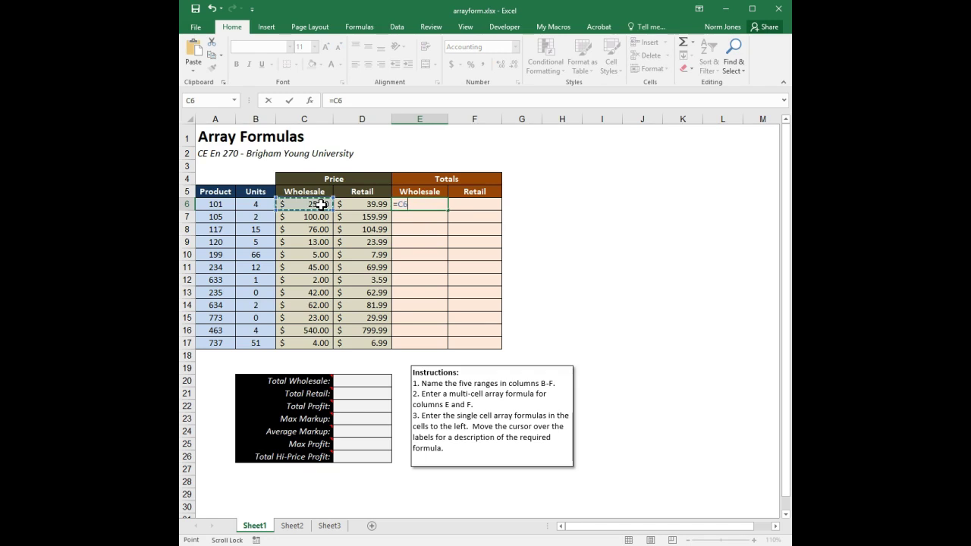
{"action": "type", "text": "*"}
{"action": "left_click", "coordinate": [254, 204]}
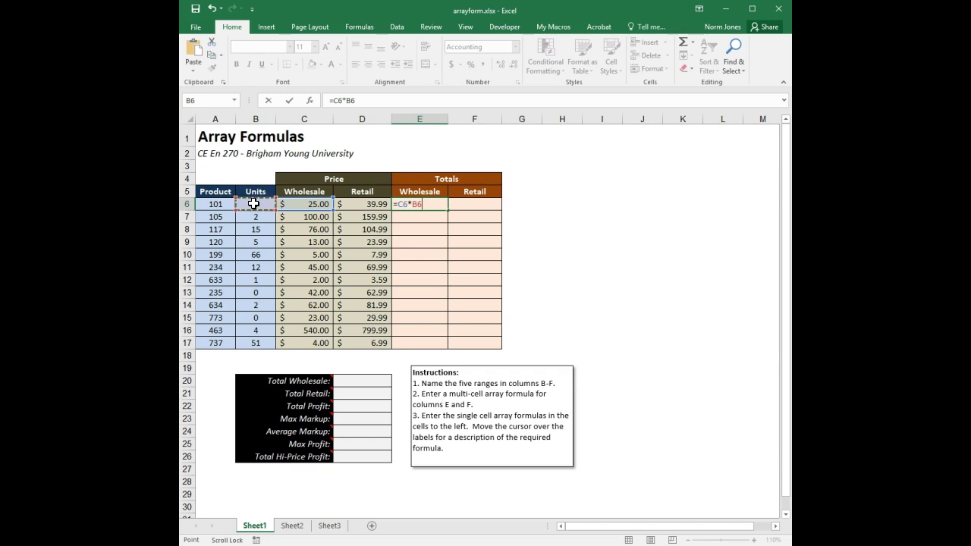
{"action": "key", "text": "Return"}
{"action": "left_click", "coordinate": [438, 204]}
{"action": "left_click_drag", "start_coordinate": [447, 210], "coordinate": [480, 210]}
{"action": "left_click", "coordinate": [481, 205]}
{"action": "left_click", "coordinate": [343, 101]}
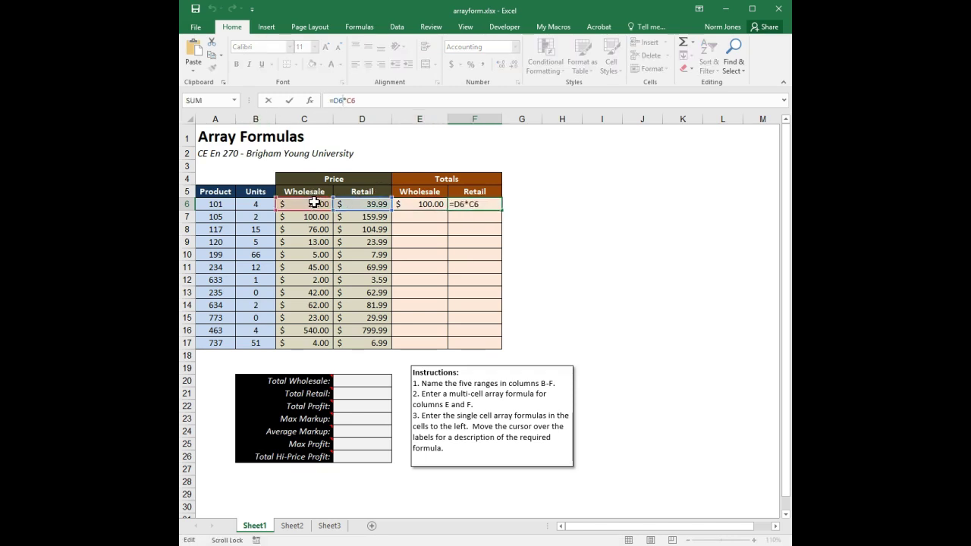
{"action": "left_click", "coordinate": [481, 203]}
{"action": "key", "text": "BackSpace"}
{"action": "key", "text": "BackSpace"}
{"action": "key", "text": "BackSpace"}
{"action": "key", "text": "BackSpace"}
{"action": "key", "text": "BackSpace"}
{"action": "key", "text": "BackSpace"}
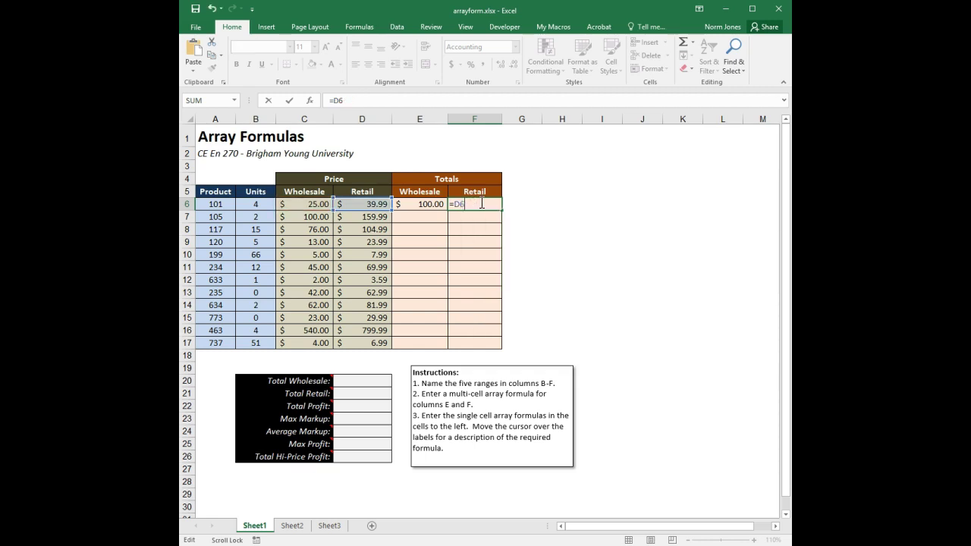
{"action": "key", "text": "Return"}
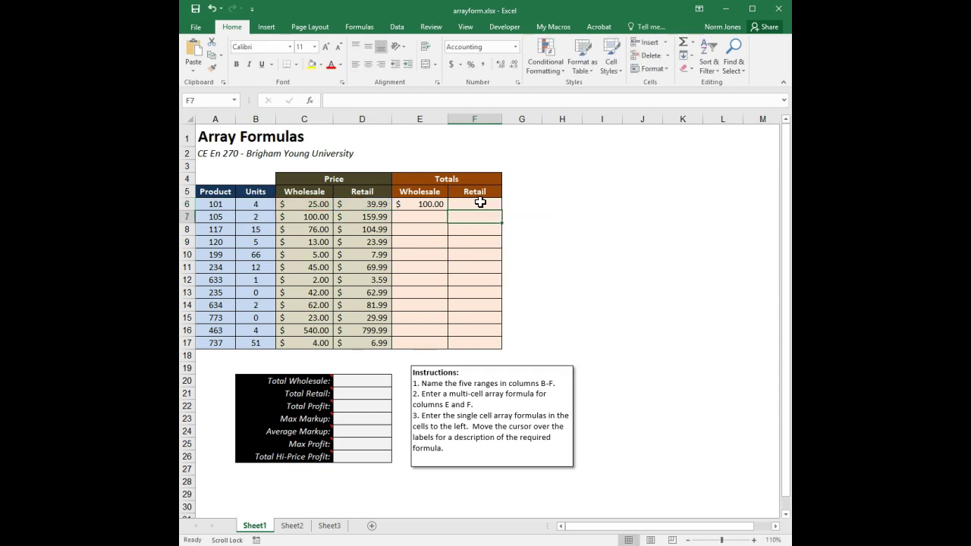
{"action": "type", "text": "="}
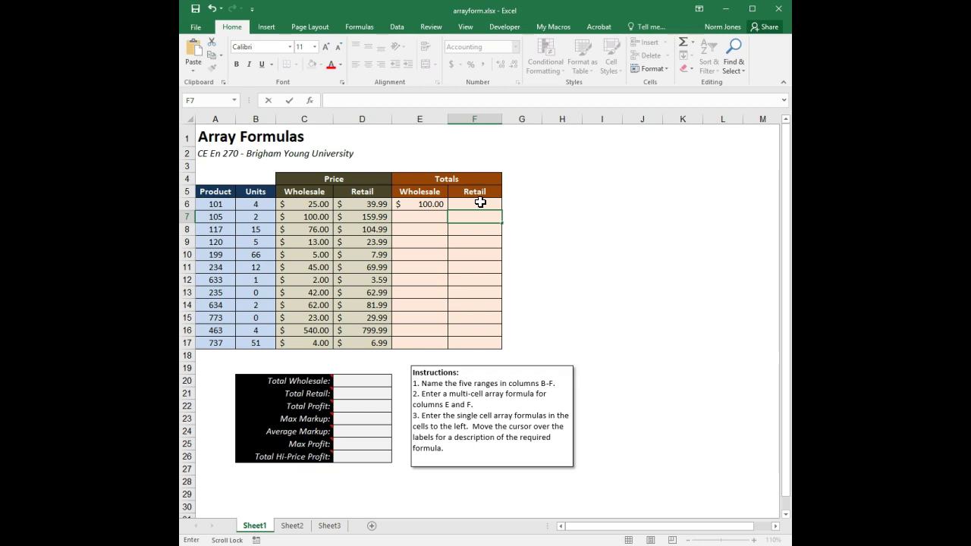
{"action": "key", "text": "Escape"}
- Enter =B6*D6 in F6 for the retail total and fill the formulas in E6:F6 down to row 17
{"action": "left_click", "coordinate": [480, 202]}
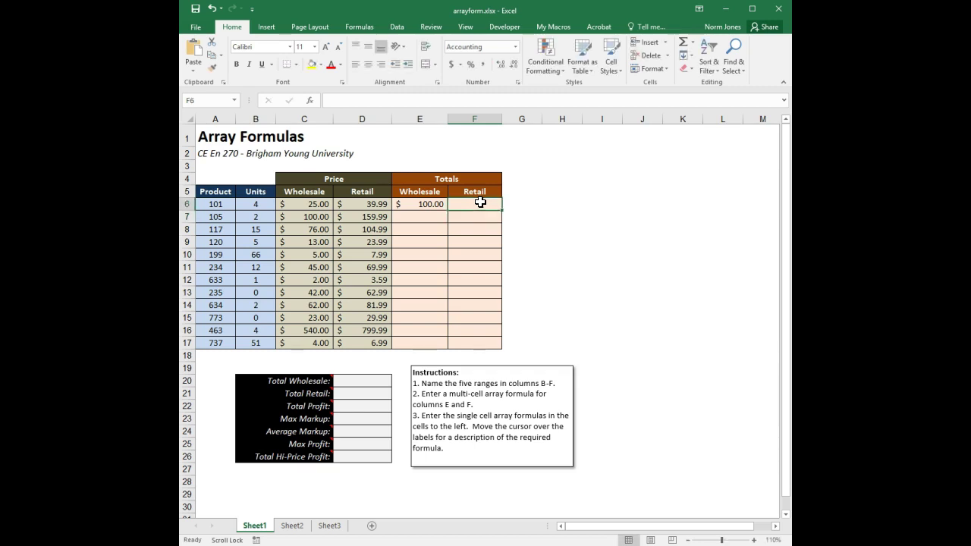
{"action": "type", "text": "="}
{"action": "left_click", "coordinate": [258, 203]}
{"action": "type", "text": "*"}
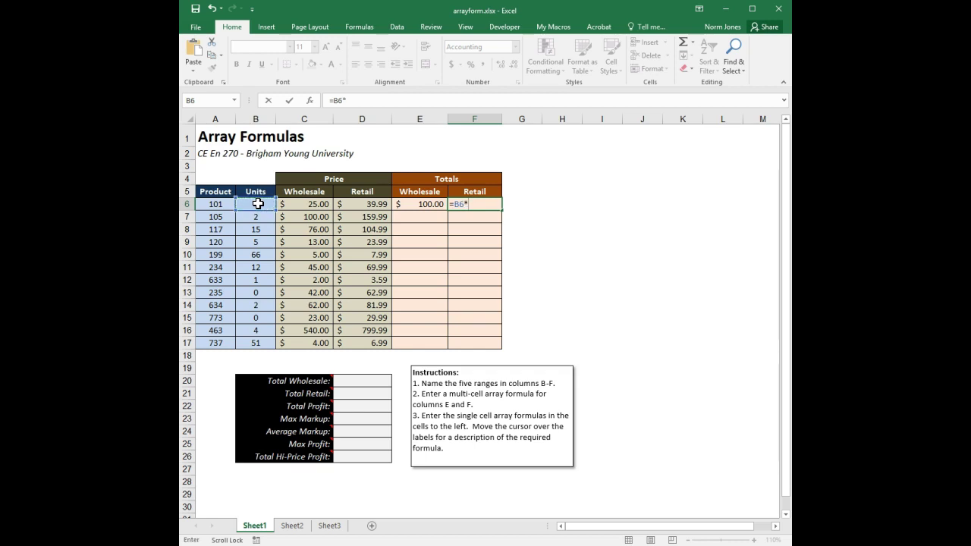
{"action": "left_click", "coordinate": [347, 198]}
{"action": "key", "text": "Return"}
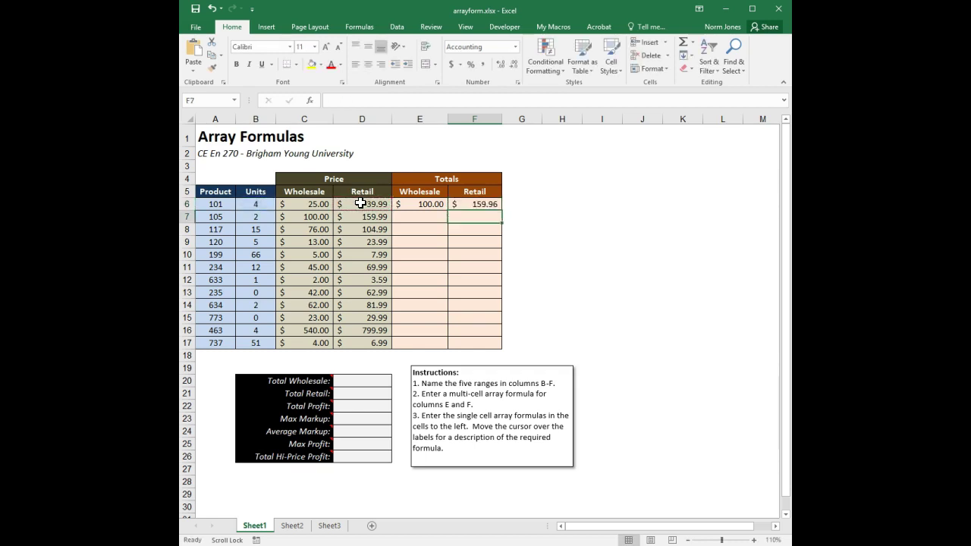
{"action": "left_click_drag", "start_coordinate": [422, 205], "coordinate": [497, 345]}
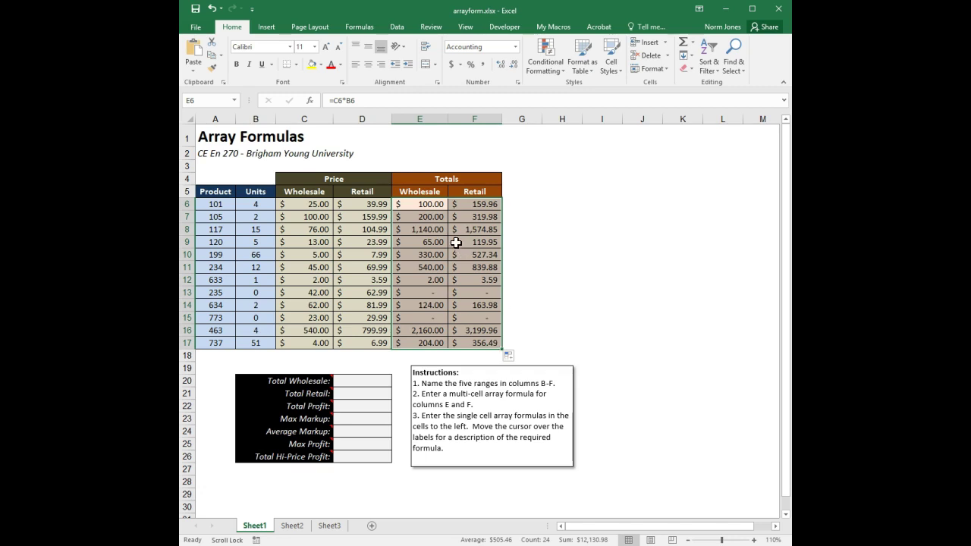
- Clear all formulas from the wholesale and retail totals, E6:F17
{"action": "left_click_drag", "start_coordinate": [433, 203], "coordinate": [483, 338]}
{"action": "key", "text": "Delete"}
{"action": "left_click", "coordinate": [572, 250]}
- Enter the multi-cell array formula =units*p_w across the wholesale totals, E6:E17
{"action": "left_click_drag", "start_coordinate": [433, 204], "coordinate": [419, 347]}
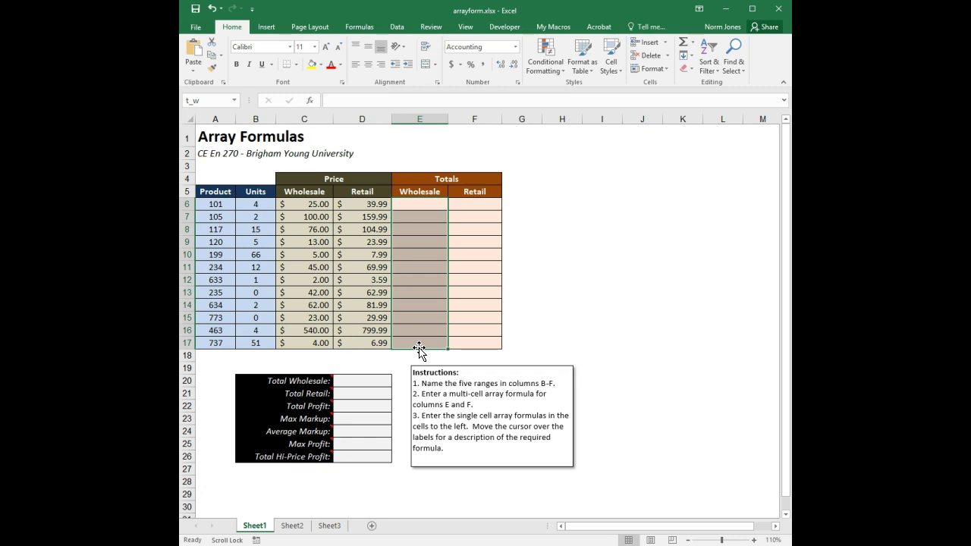
{"action": "type", "text": "=units*"}
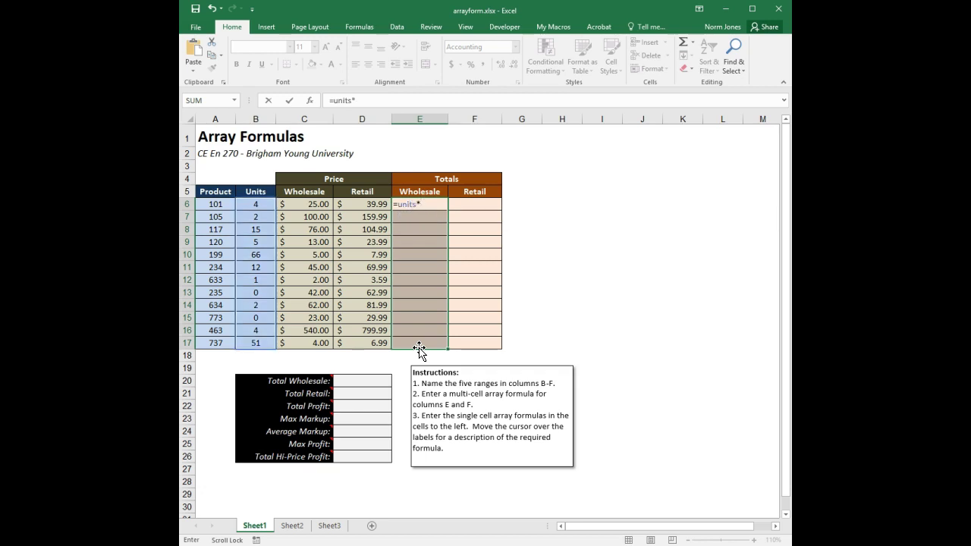
{"action": "type", "text": "p_w"}
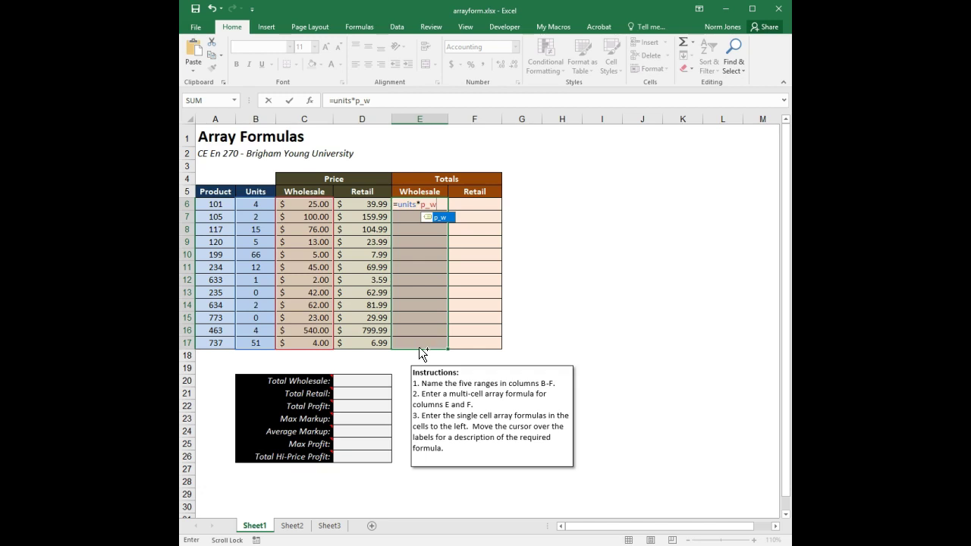
{"action": "key", "text": "ctrl+shift+Return"}
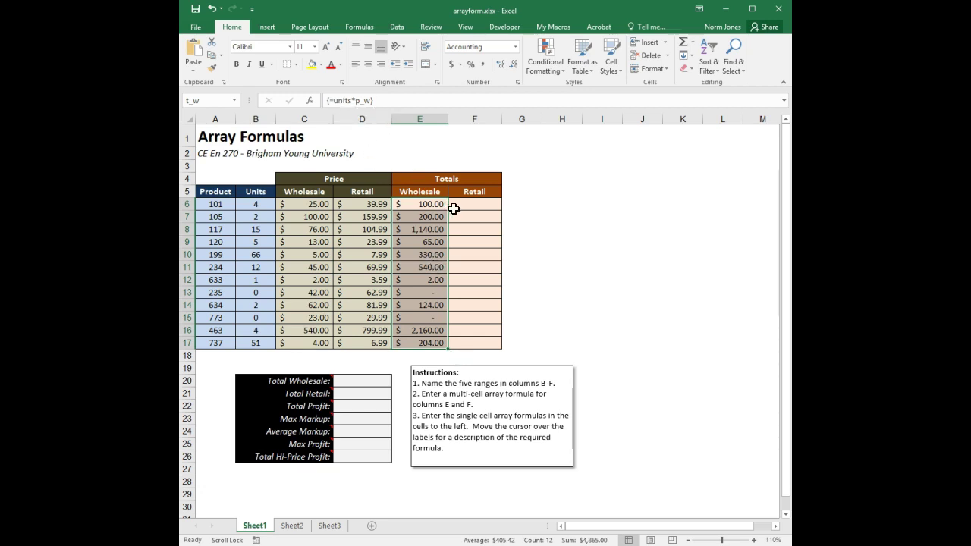
- Enter the multi-cell array formula =units*p_r across the retail totals, F6:F17
{"action": "left_click_drag", "start_coordinate": [477, 204], "coordinate": [479, 343]}
{"action": "type", "text": "=units*"}
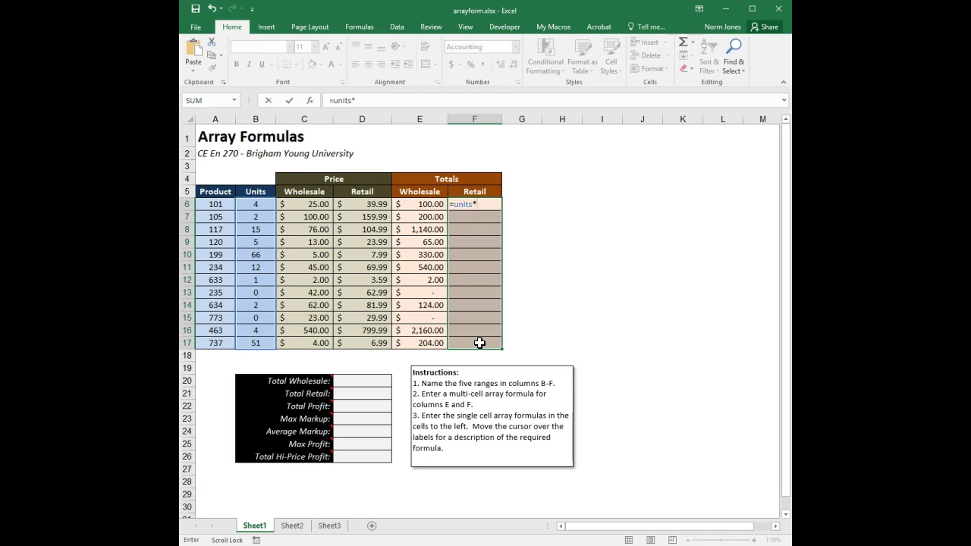
{"action": "type", "text": "p_r"}
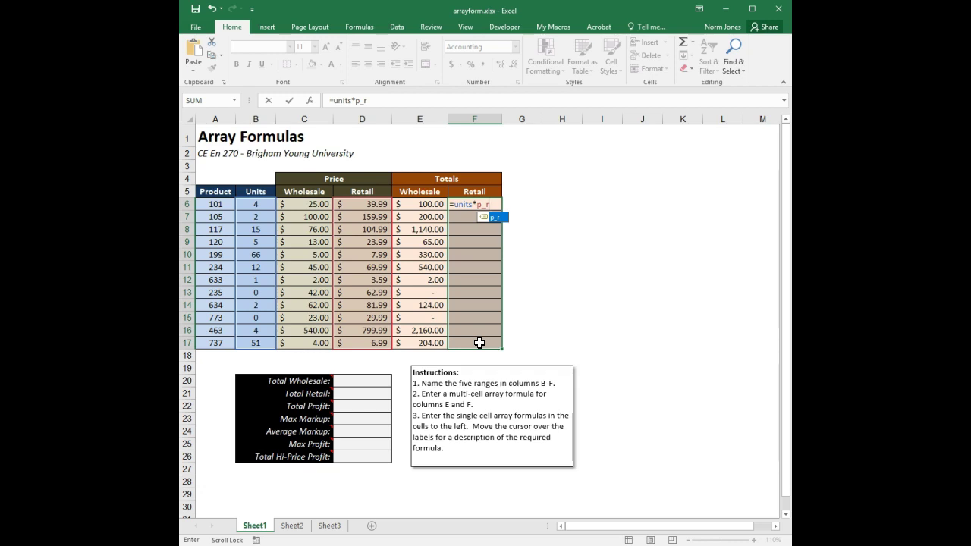
{"action": "key", "text": "ctrl+shift+Return"}
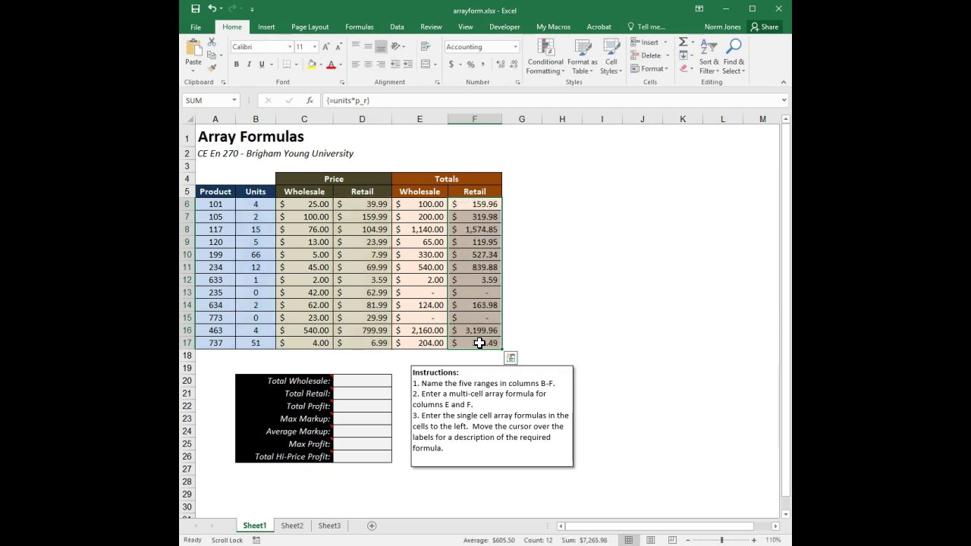
{"action": "left_click", "coordinate": [589, 266]}
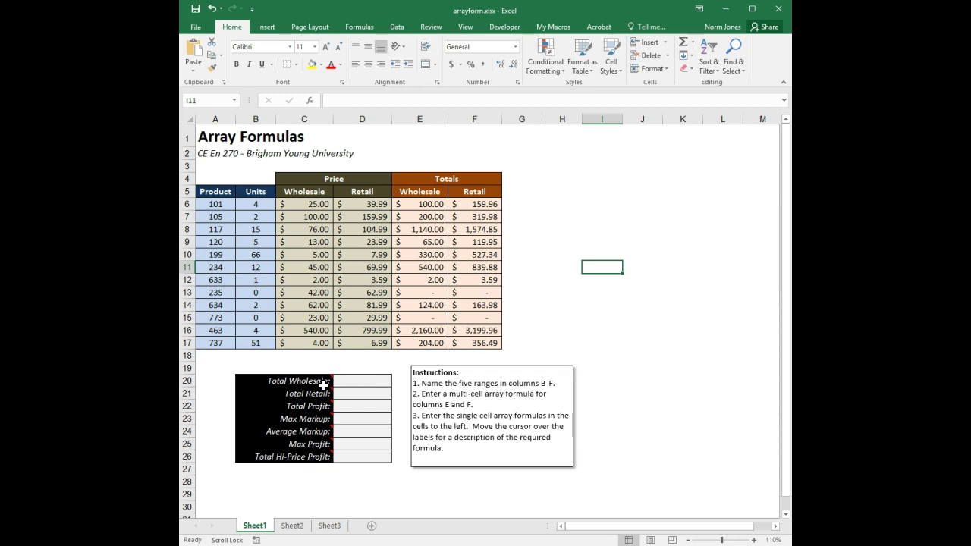
- Check the note on the Total Wholesale label and review the units, wholesale price and wholesale totals ranges
{"action": "mouse_move", "coordinate": [319, 380]}
{"action": "left_click", "coordinate": [574, 309]}
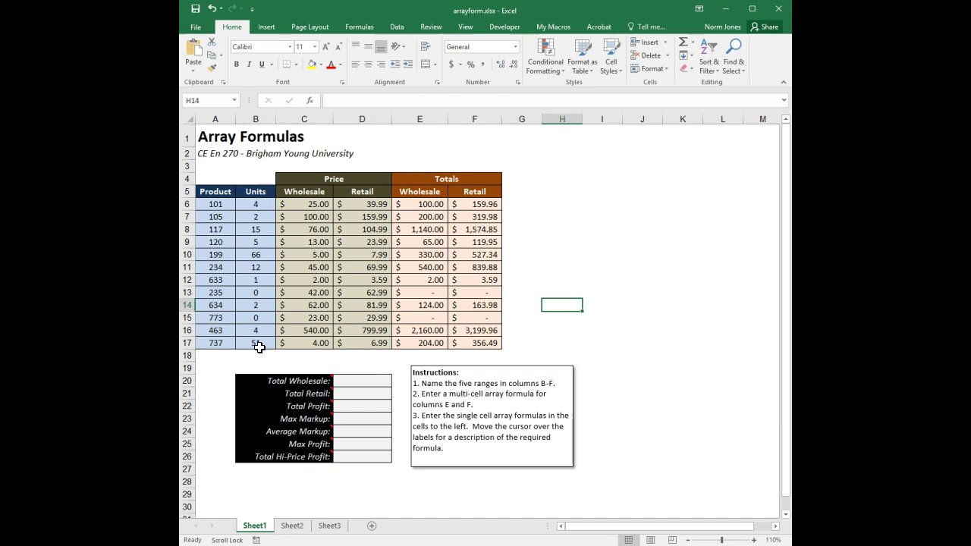
{"action": "left_click_drag", "start_coordinate": [259, 202], "coordinate": [253, 341]}
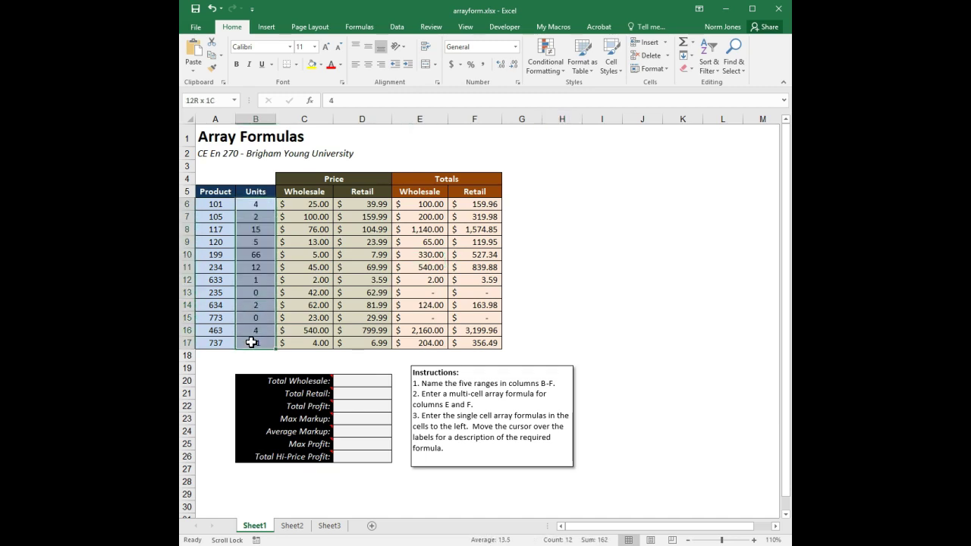
{"action": "left_click_drag", "start_coordinate": [297, 202], "coordinate": [295, 345]}
{"action": "left_click_drag", "start_coordinate": [430, 206], "coordinate": [438, 350]}
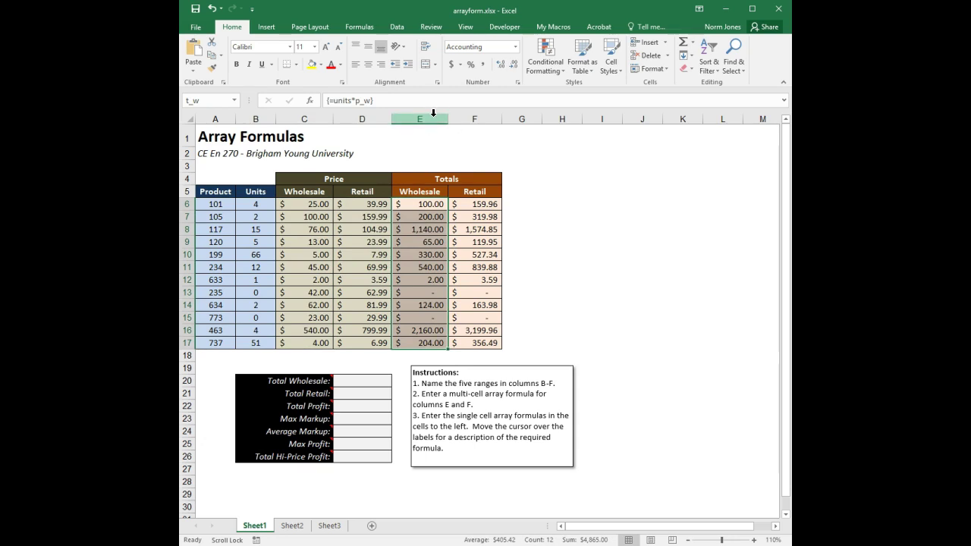
- Delete the Totals columns, E and F, from the sheet
{"action": "left_click_drag", "start_coordinate": [433, 112], "coordinate": [459, 119]}
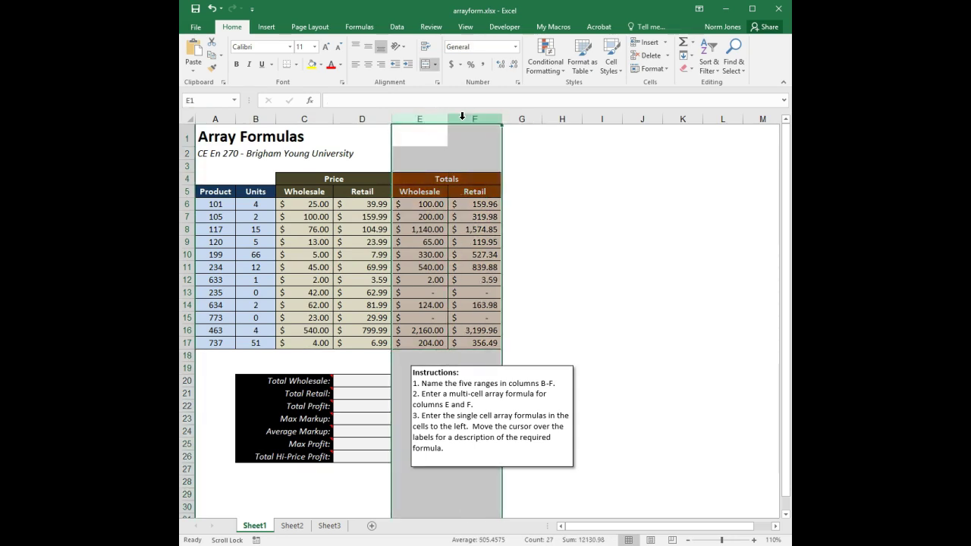
{"action": "right_click", "coordinate": [461, 119]}
{"action": "left_click", "coordinate": [508, 213]}
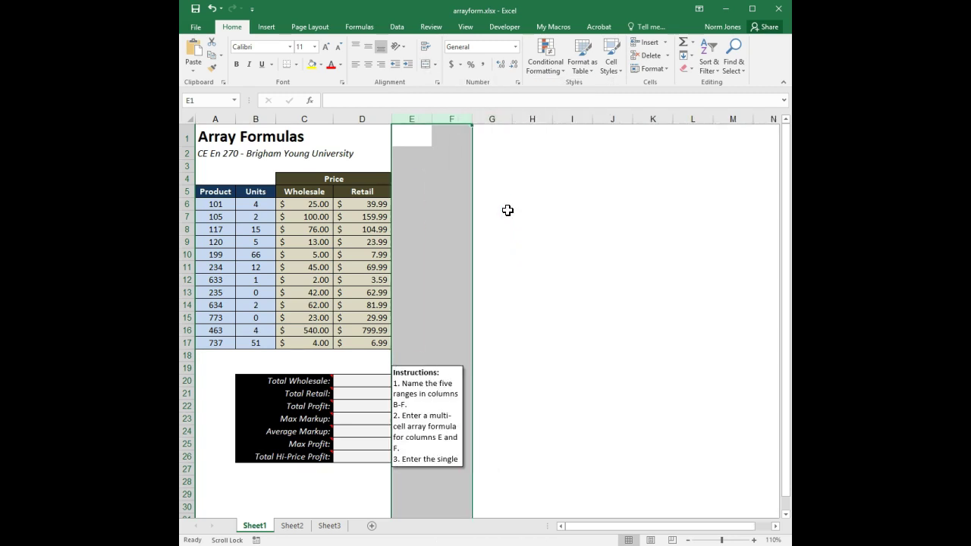
- Widen the Instructions text box to reach into column I and shift it slightly away from the summary table
{"action": "left_click", "coordinate": [519, 256]}
{"action": "left_click", "coordinate": [443, 367]}
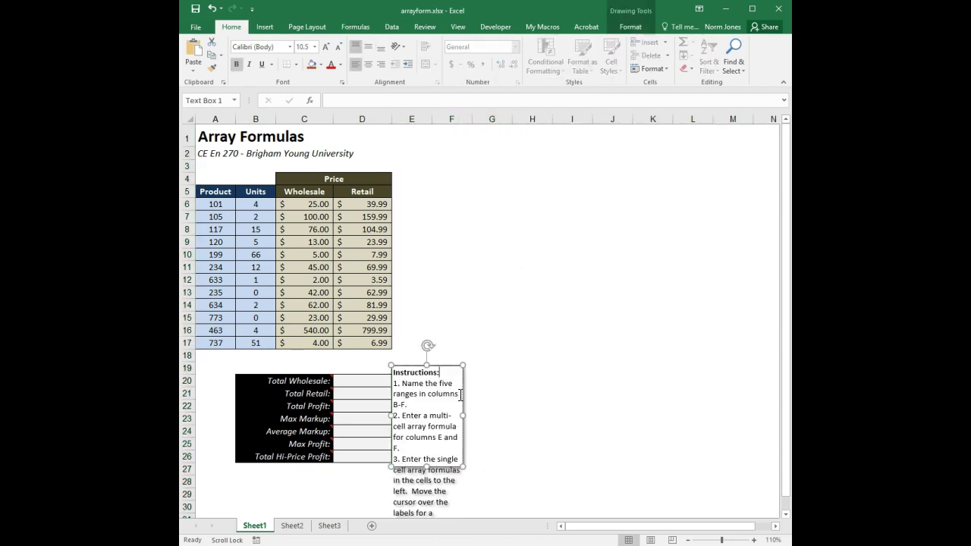
{"action": "left_click_drag", "start_coordinate": [463, 415], "coordinate": [571, 398]}
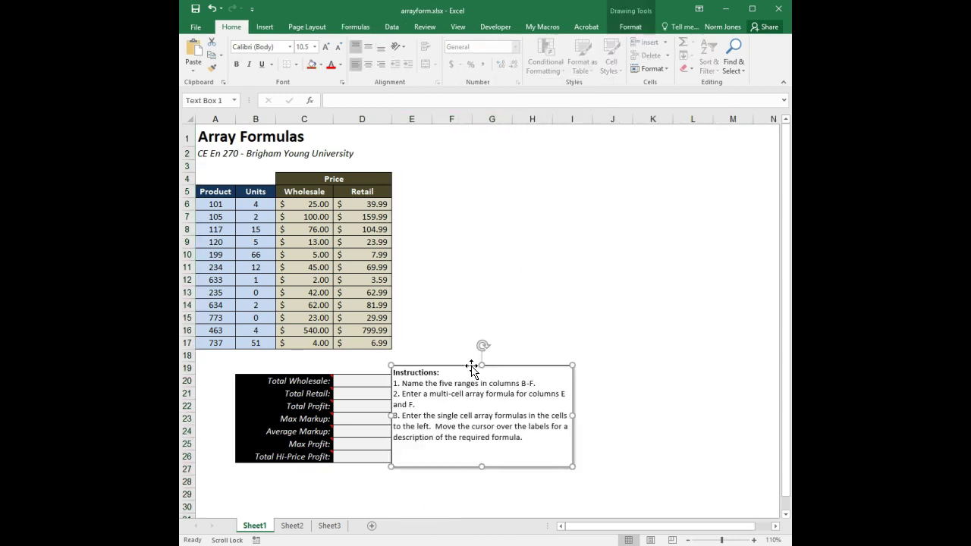
{"action": "left_click_drag", "start_coordinate": [473, 369], "coordinate": [495, 365]}
- Enter the single-cell array formula =sum(units*p_w) for Total Wholesale in D20
{"action": "left_click", "coordinate": [371, 384]}
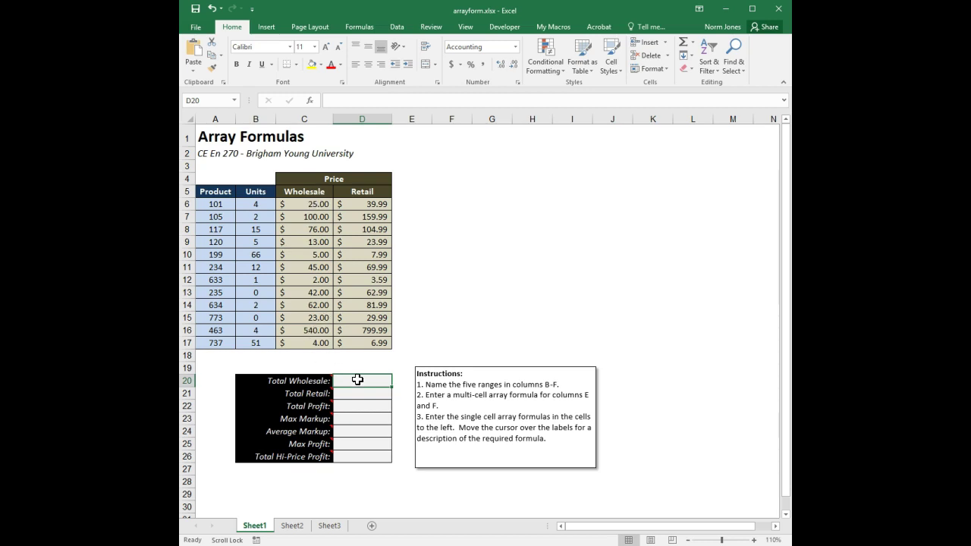
{"action": "type", "text": "="}
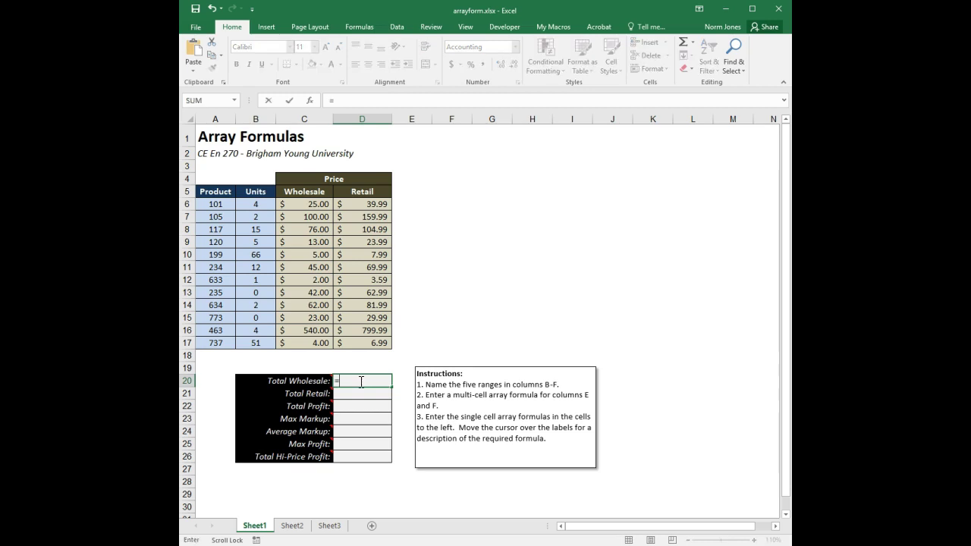
{"action": "type", "text": "sum("}
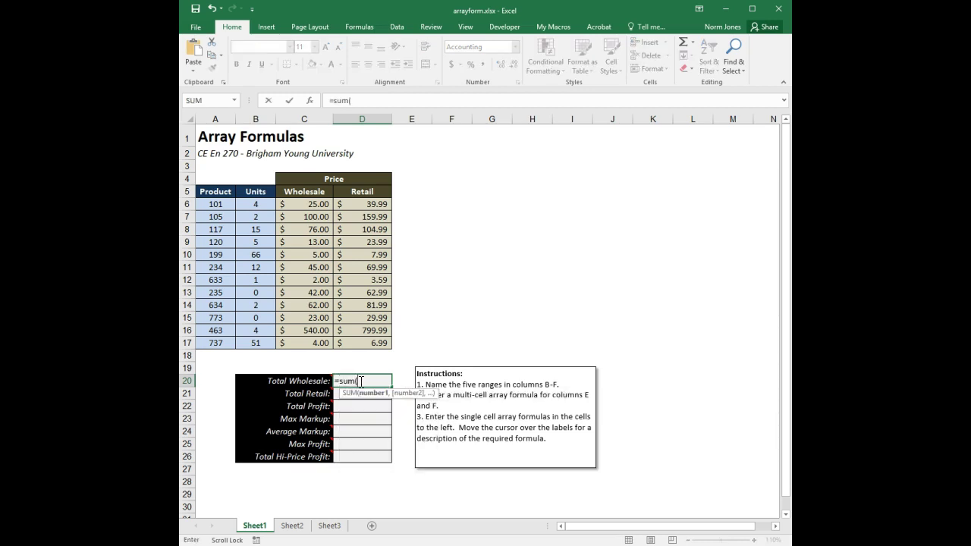
{"action": "type", "text": "units*"}
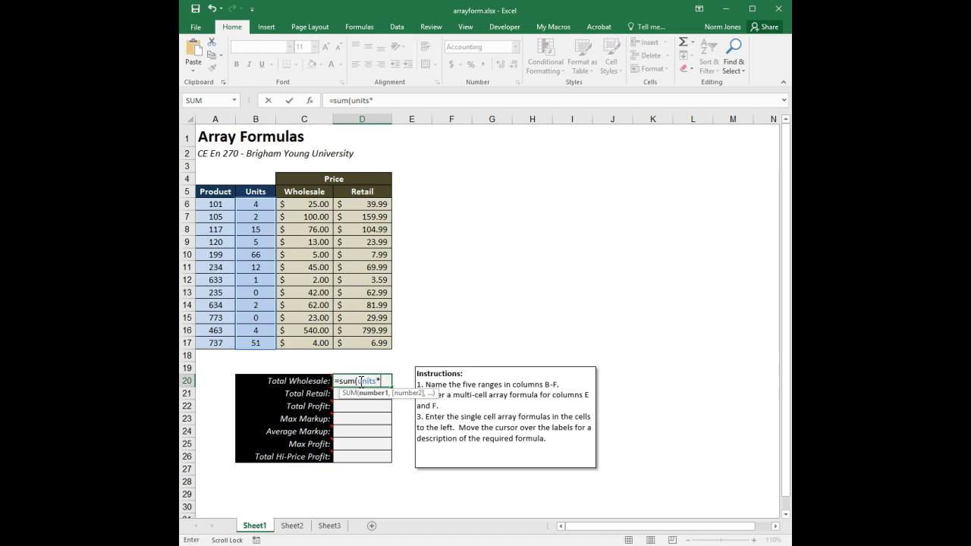
{"action": "type", "text": "p"}
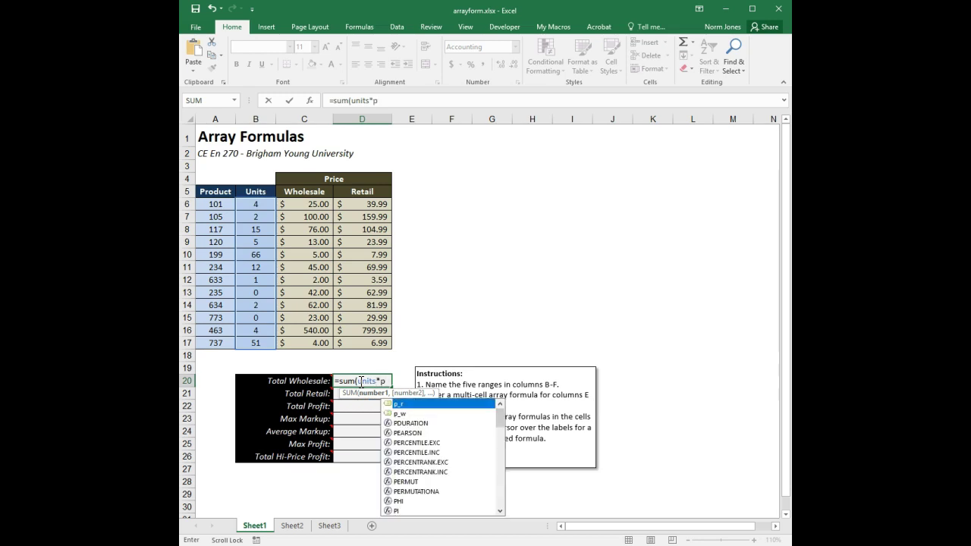
{"action": "type", "text": "_w)"}
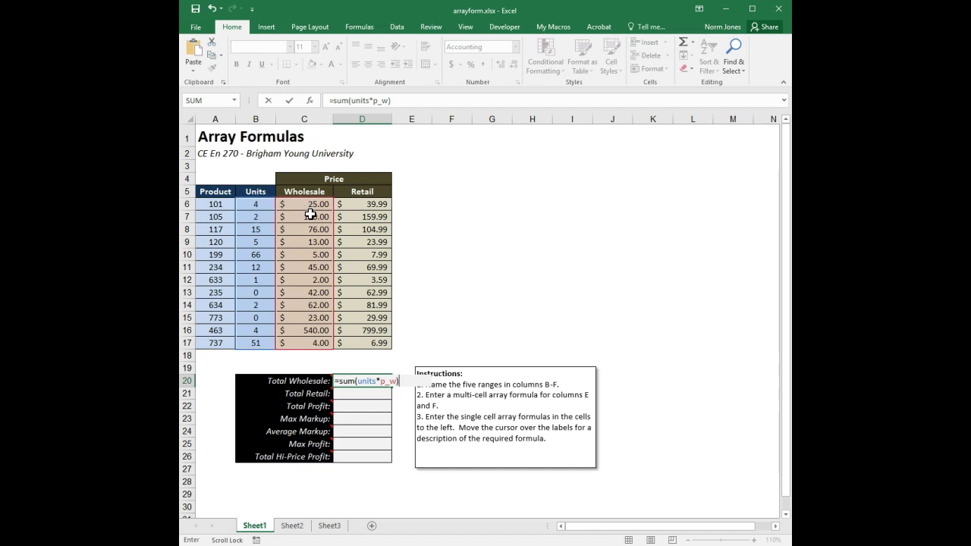
{"action": "type", "text": ")"}
{"action": "key", "text": "ctrl+shift+Return"}
- Enter the single-cell array formula =sum(units*p_r) for Total Retail in D21
{"action": "left_click", "coordinate": [379, 394]}
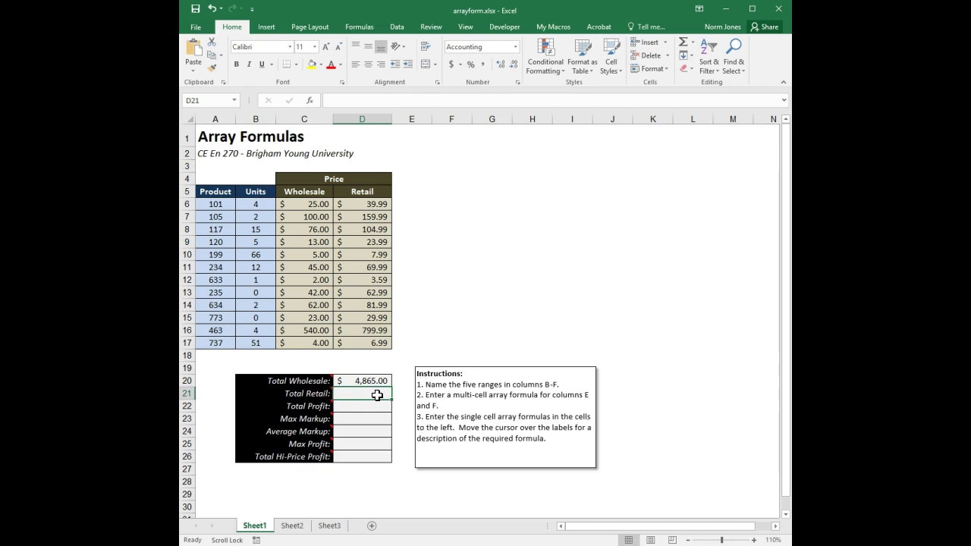
{"action": "mouse_move", "coordinate": [323, 392]}
{"action": "type", "text": "="}
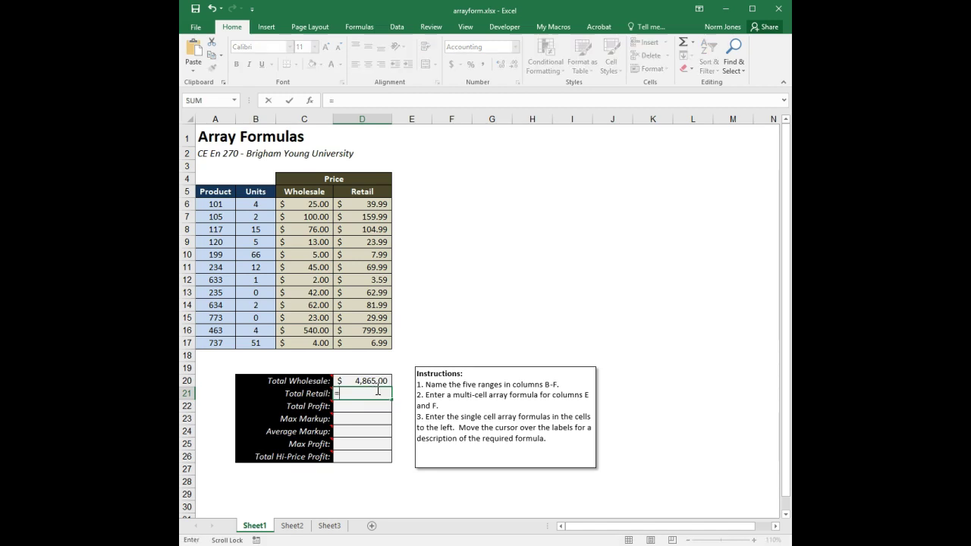
{"action": "type", "text": "unit"}
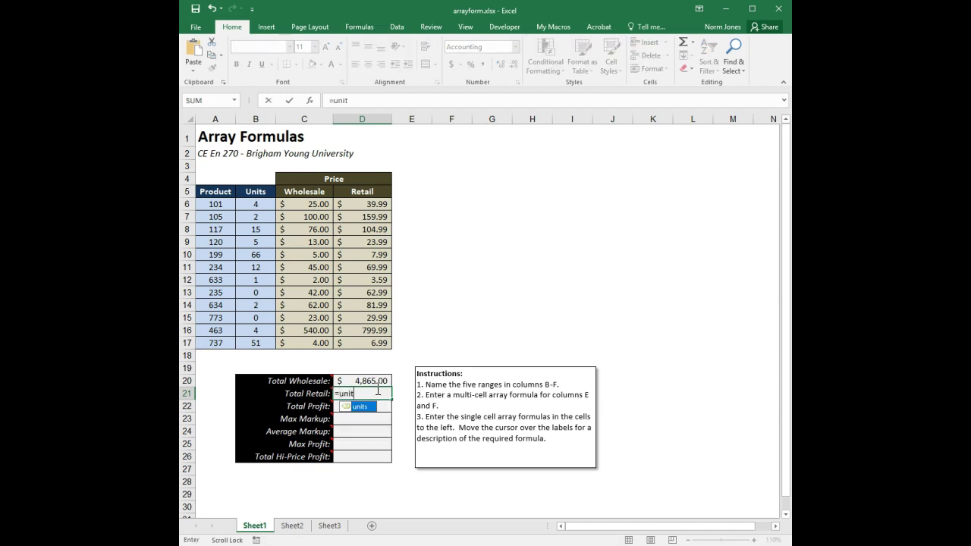
{"action": "key", "text": "BackSpace"}
{"action": "key", "text": "BackSpace"}
{"action": "type", "text": "su"}
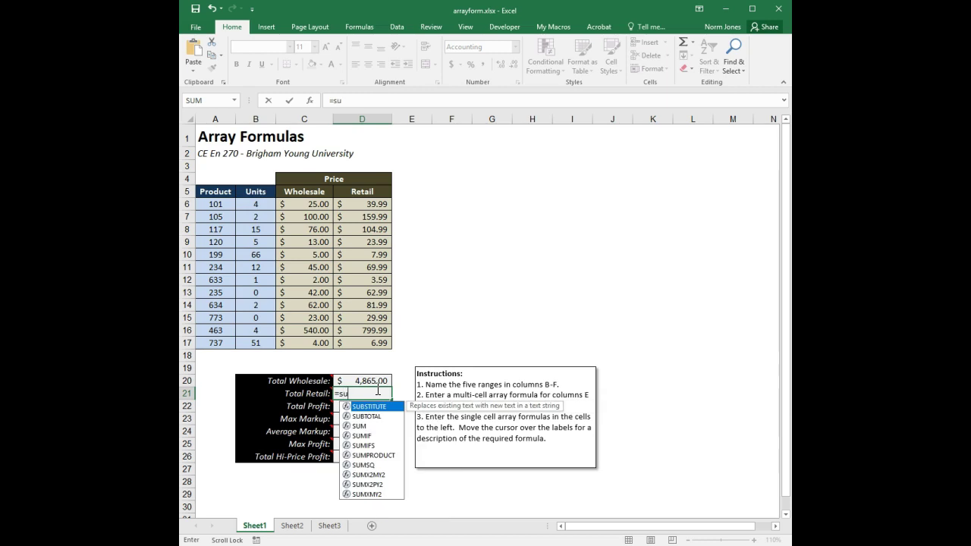
{"action": "type", "text": "m(units*"}
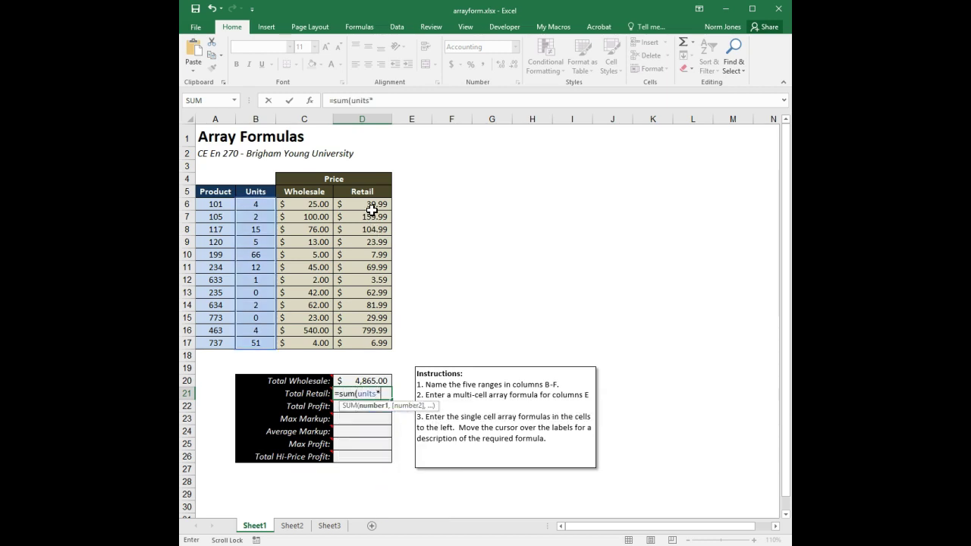
{"action": "type", "text": "p_r)"}
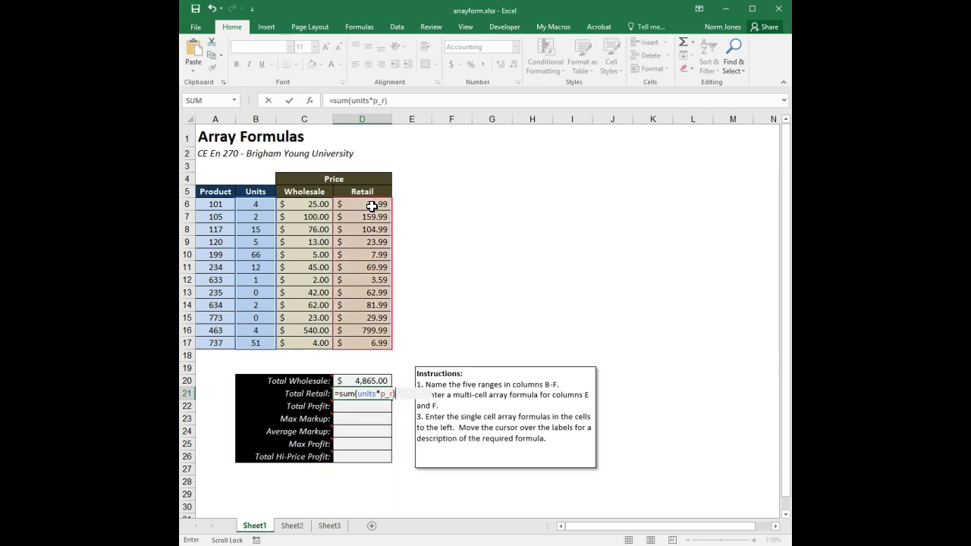
{"action": "key", "text": "ctrl+shift+Return"}
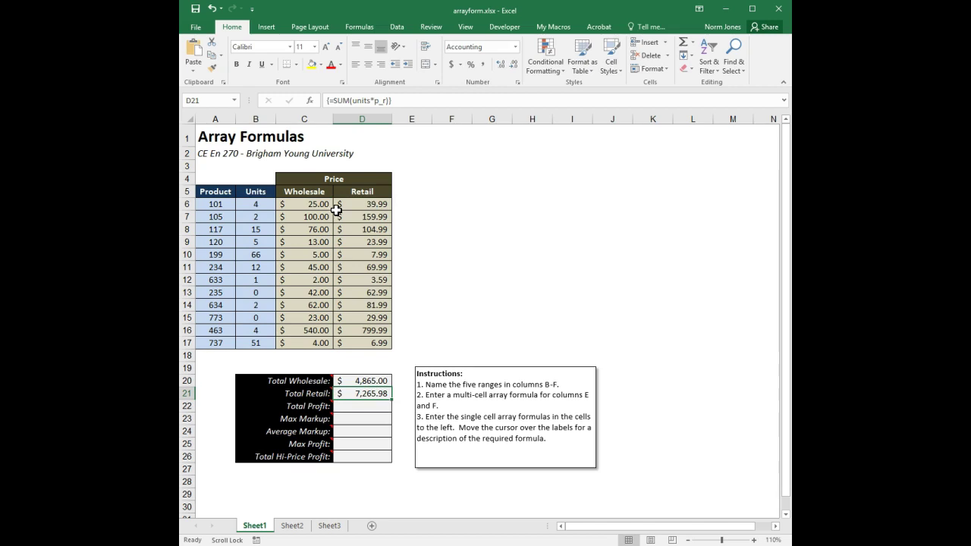
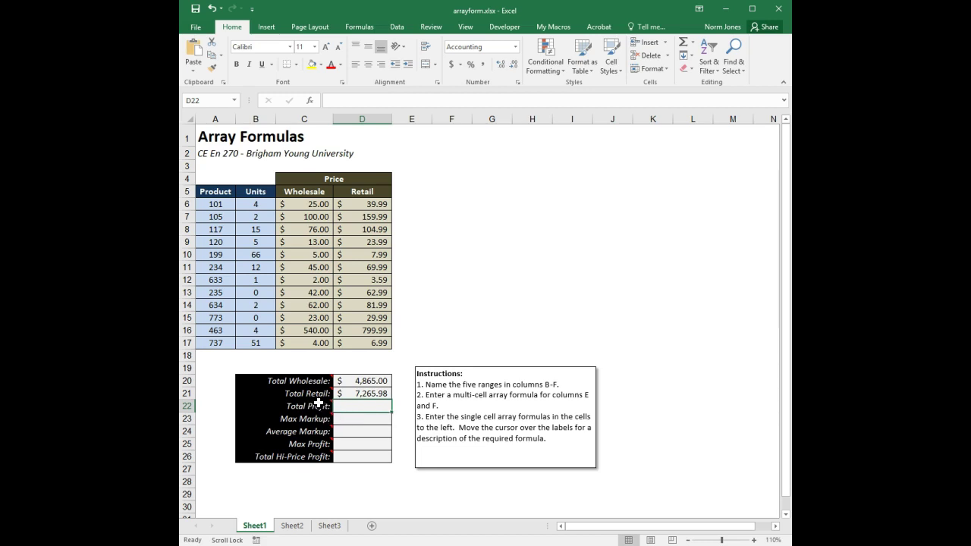
- Enter the single-cell array formula =sum(units*p_w-units*p_r) for Total Profit in D22
{"action": "mouse_move", "coordinate": [319, 405]}
{"action": "type", "text": "="}
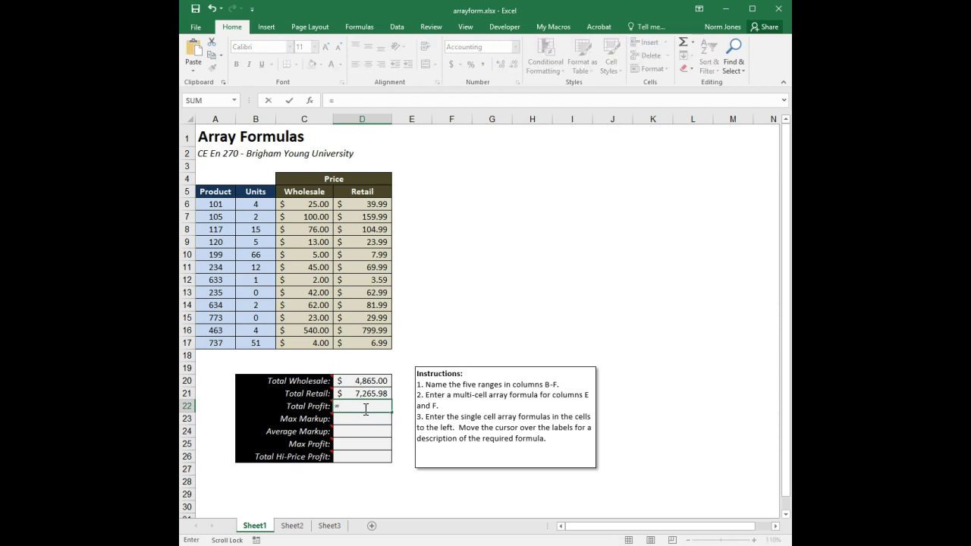
{"action": "type", "text": "sum("}
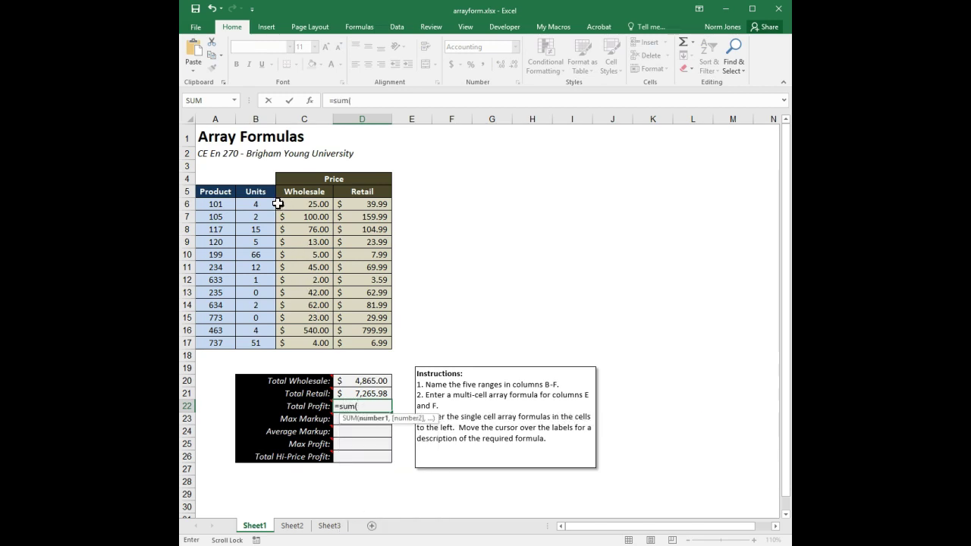
{"action": "type", "text": "uni"}
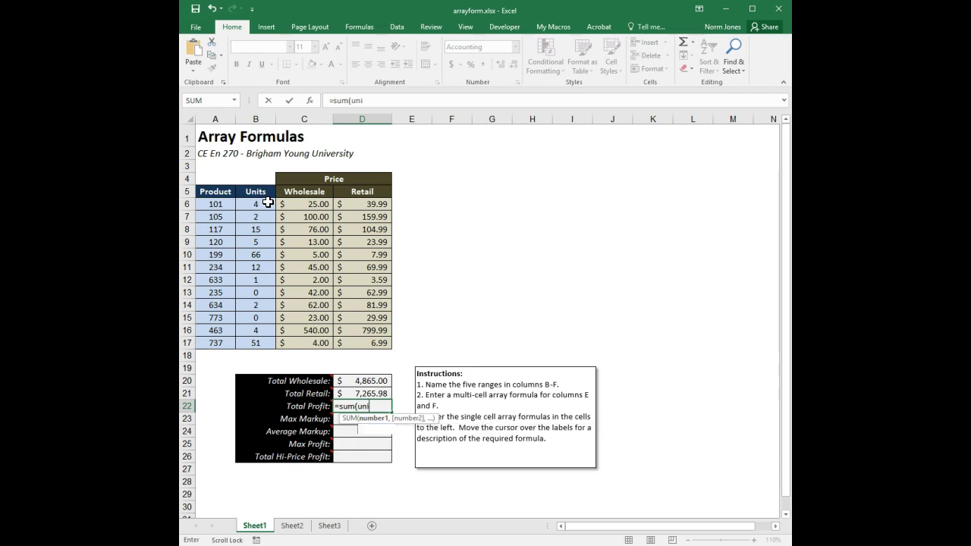
{"action": "type", "text": "ts*p_w-"}
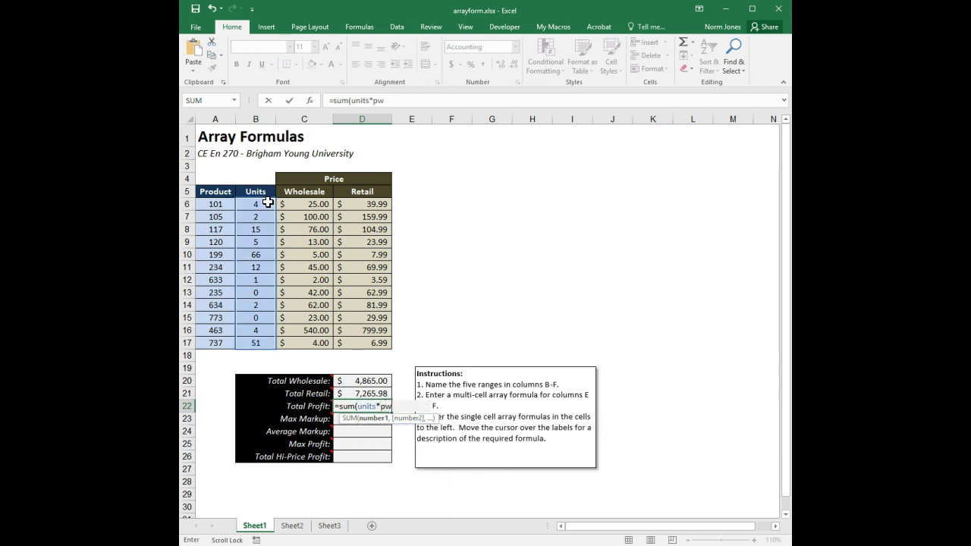
{"action": "type", "text": "units*"}
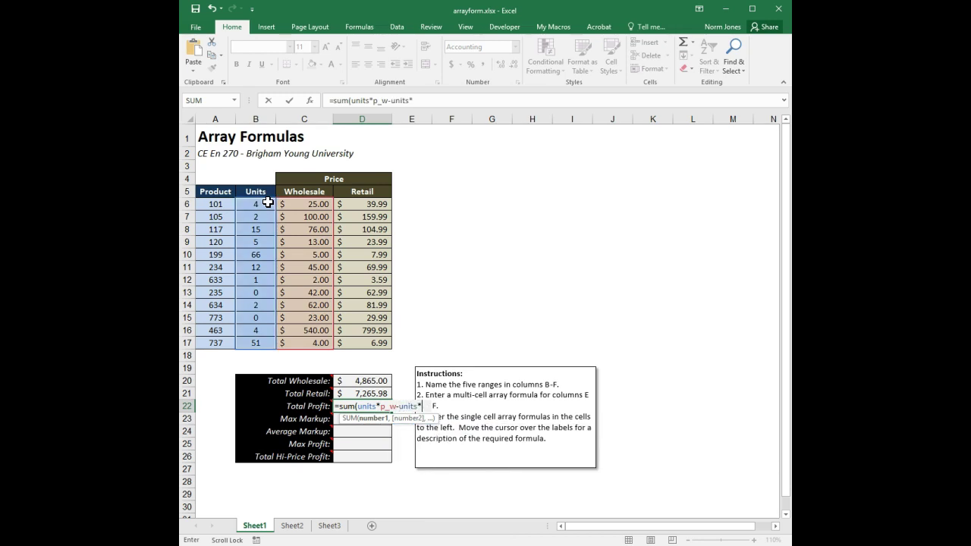
{"action": "type", "text": "p_r)"}
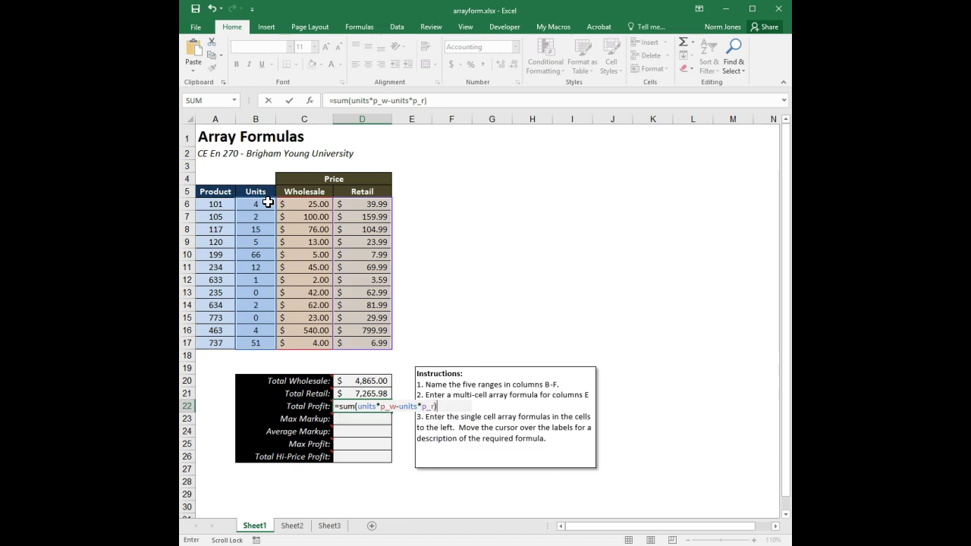
{"action": "key", "text": "ctrl+shift+Return"}
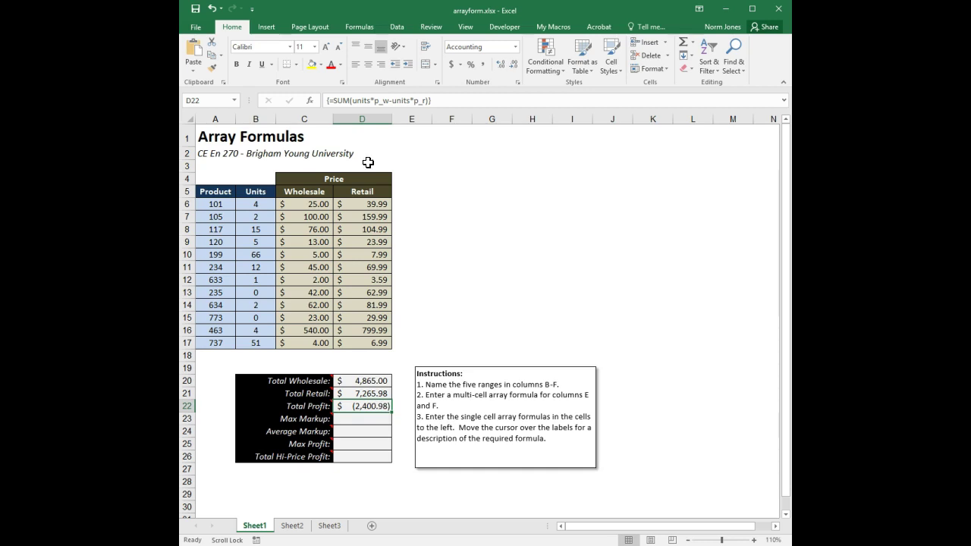
- Swap the price names in the Total Profit array formula so it reads =SUM(units*p_r-units*p_w)
{"action": "left_click", "coordinate": [389, 100]}
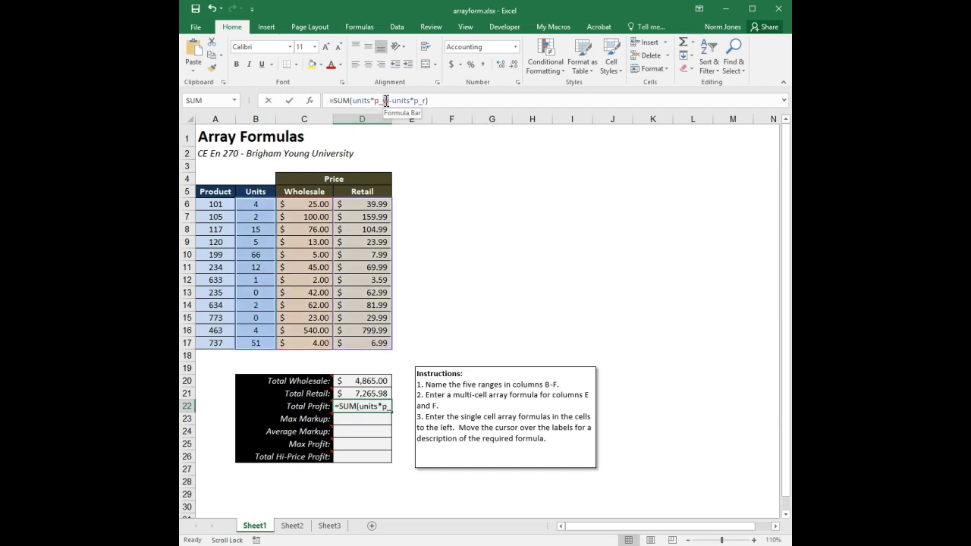
{"action": "type", "text": "r"}
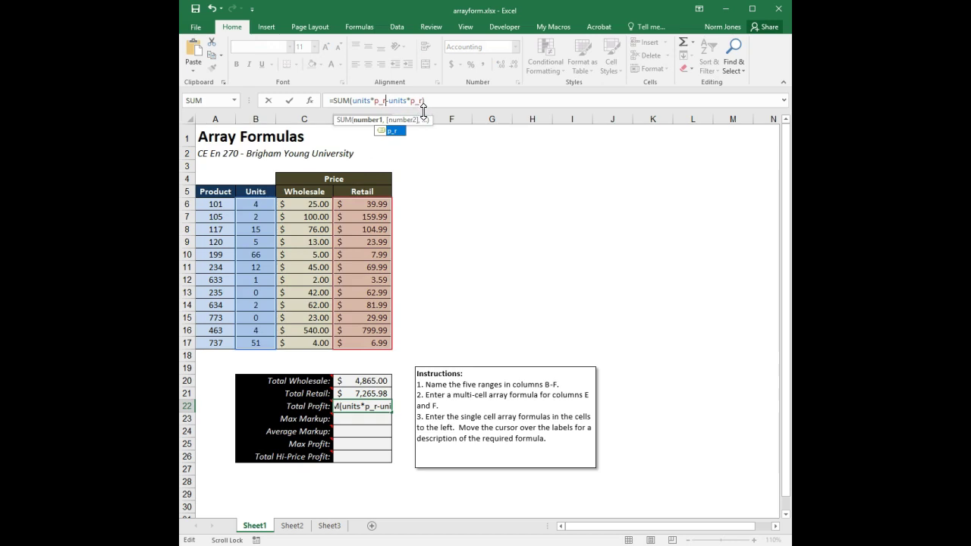
{"action": "type", "text": "w"}
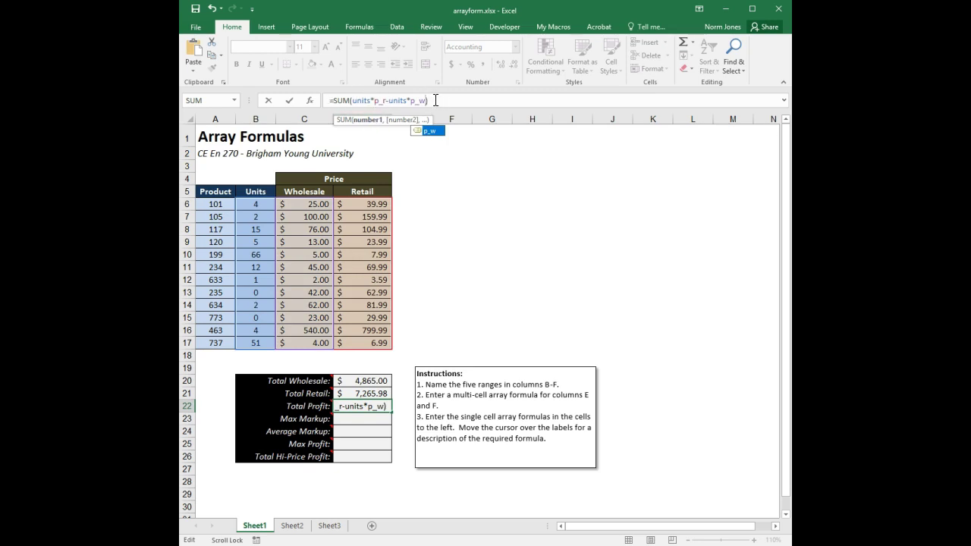
{"action": "left_click", "coordinate": [420, 100]}
{"action": "left_click", "coordinate": [434, 99]}
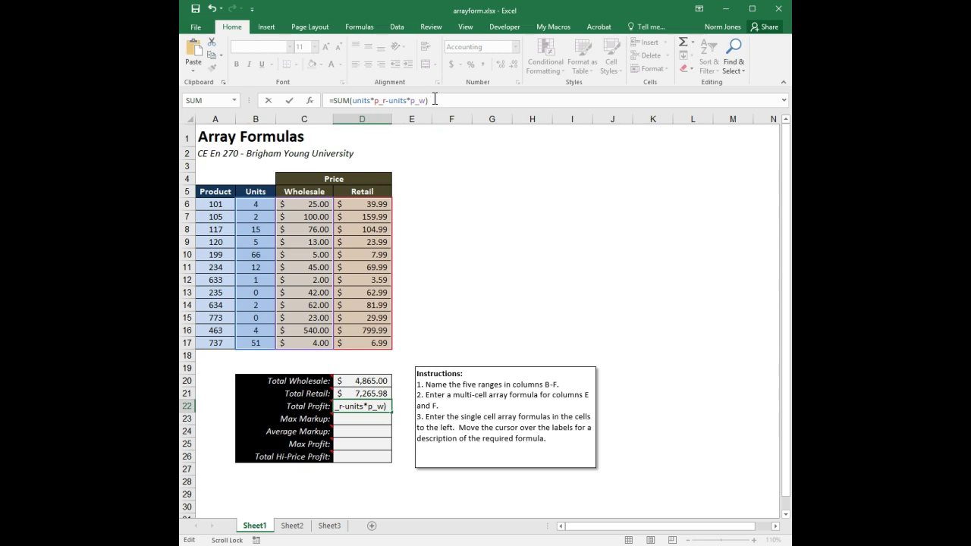
{"action": "key", "text": "ctrl+shift+Return"}
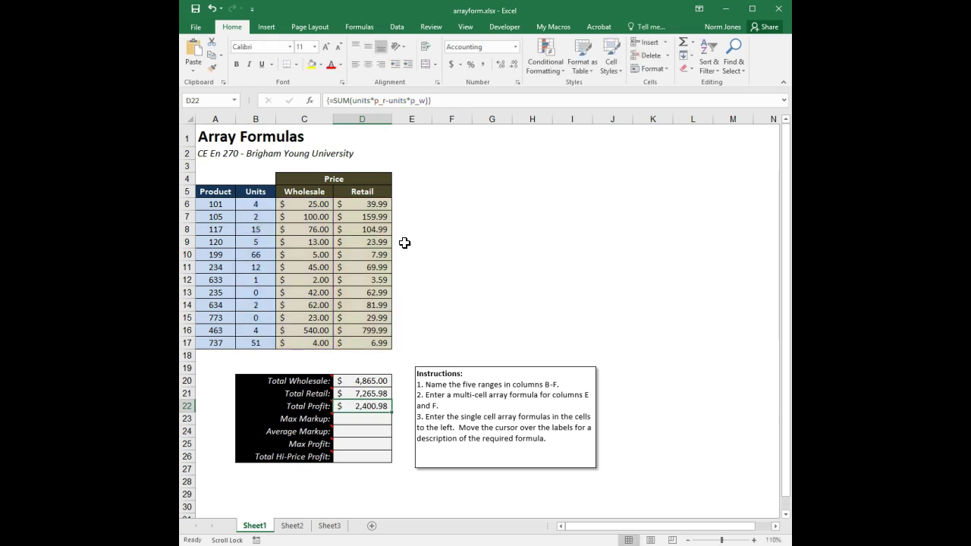
- Enter the single-cell array formula =max(p_r-p_w) for Max Markup in D23
{"action": "left_click", "coordinate": [372, 419]}
{"action": "mouse_move", "coordinate": [318, 416]}
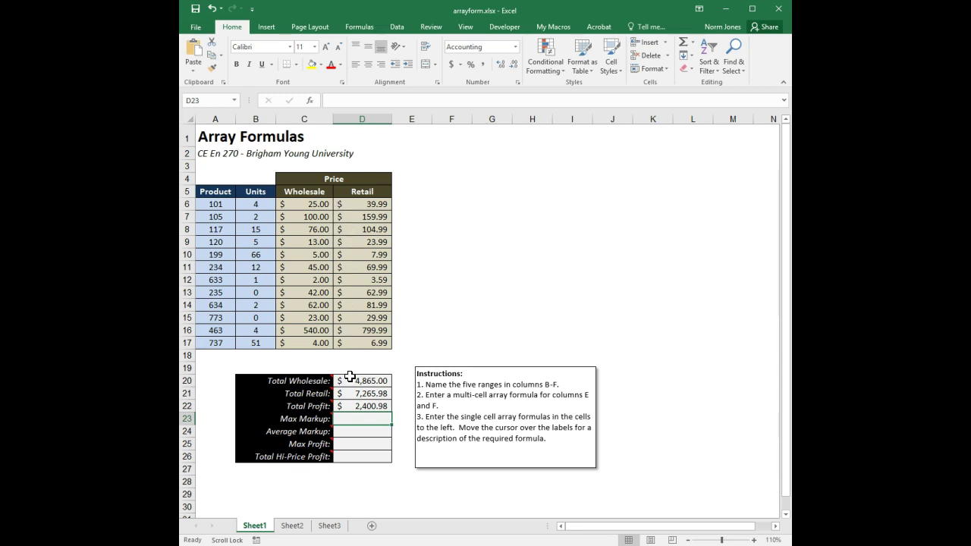
{"action": "type", "text": "="}
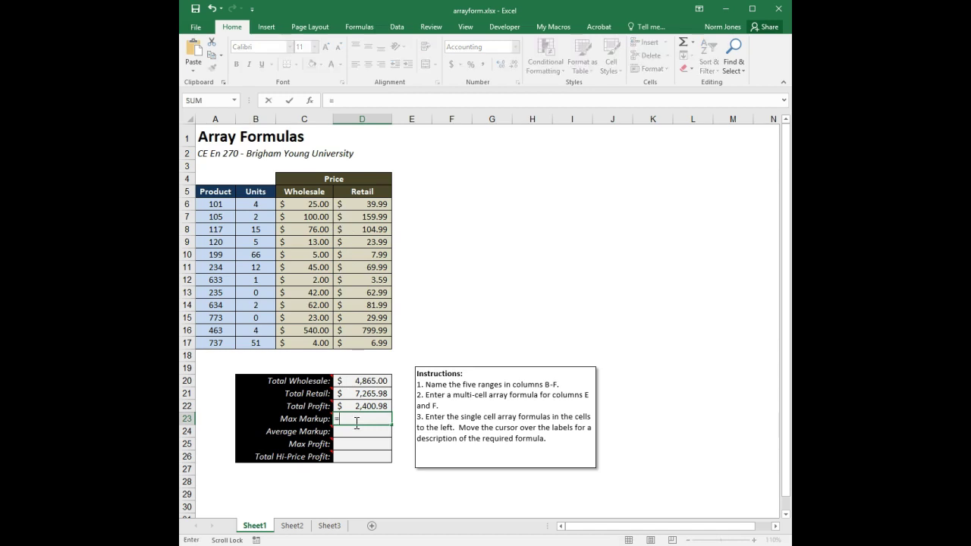
{"action": "type", "text": "max("}
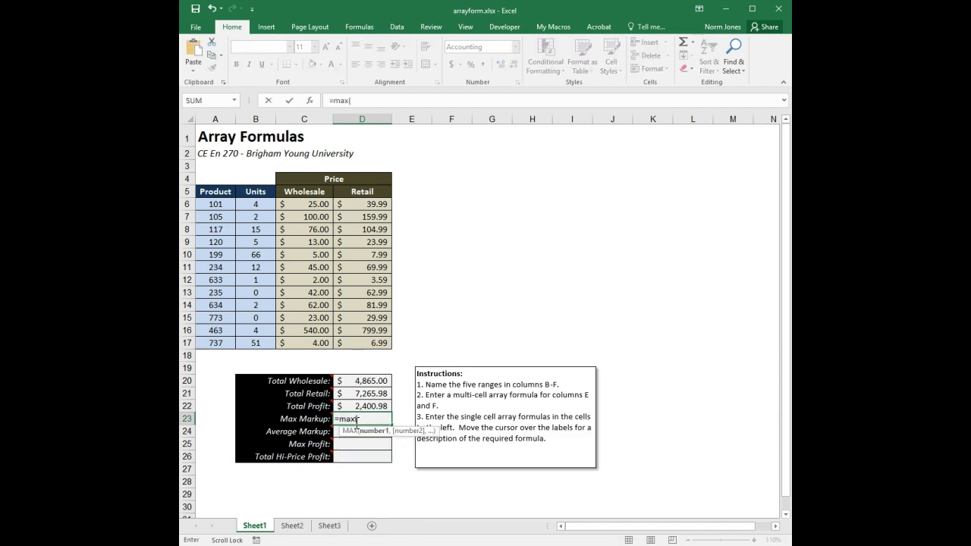
{"action": "type", "text": "p-"}
{"action": "key", "text": "BackSpace"}
{"action": "type", "text": "_r-"}
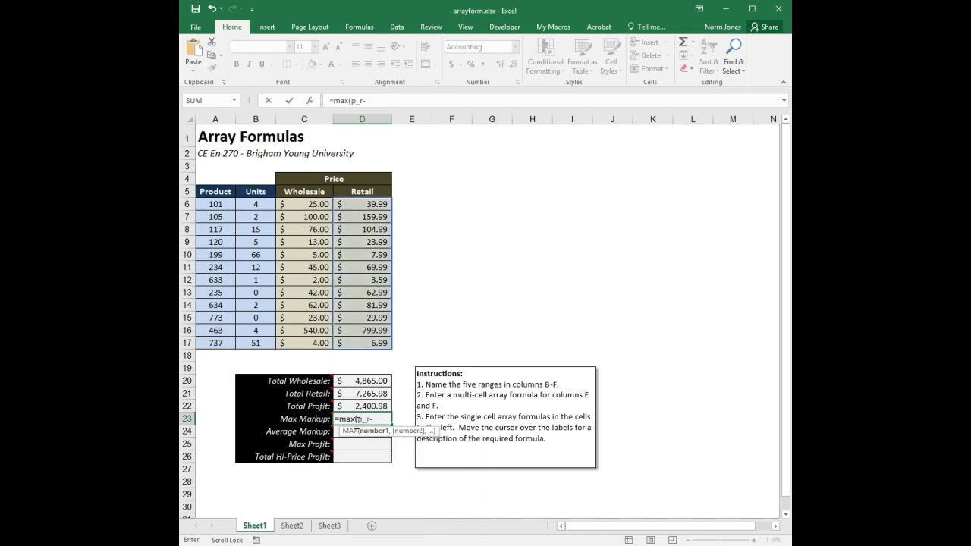
{"action": "type", "text": "pP"}
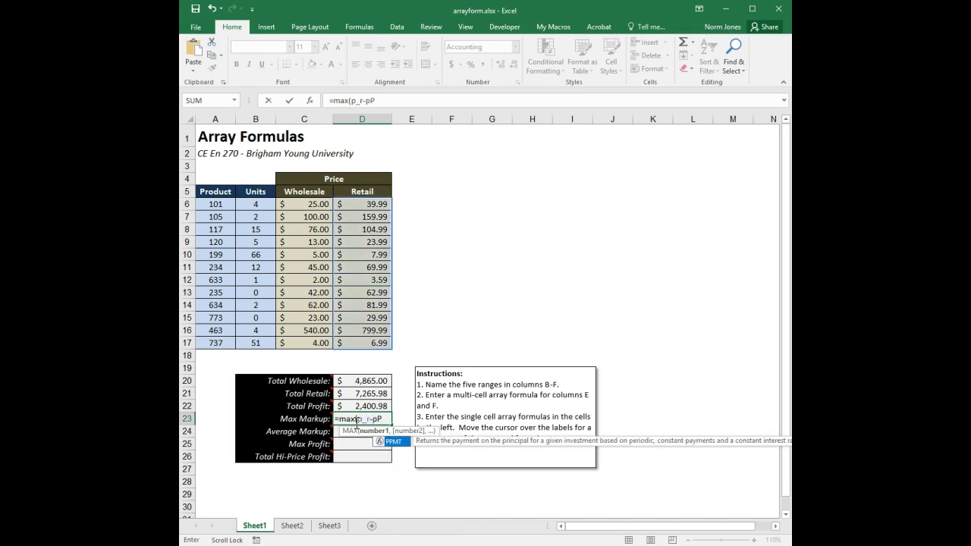
{"action": "key", "text": "BackSpace"}
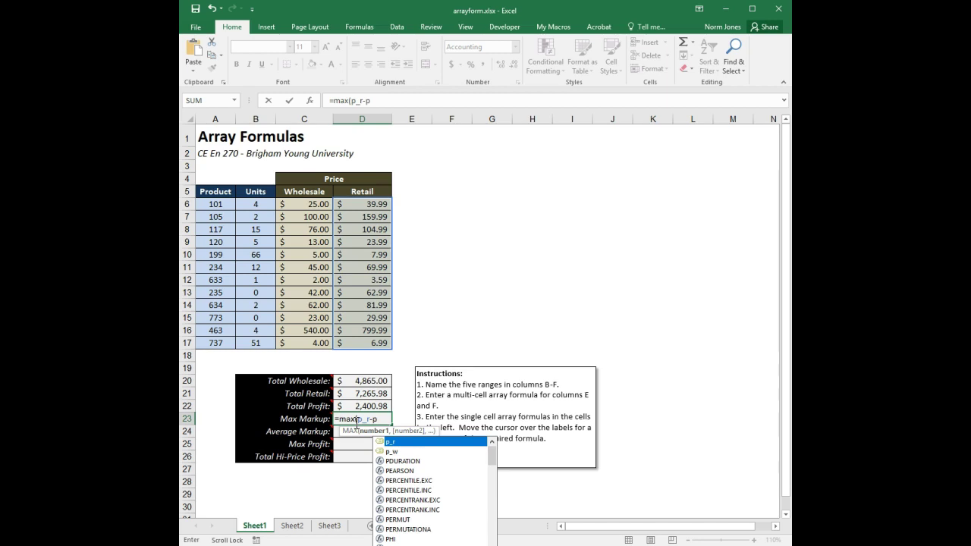
{"action": "type", "text": "_w)"}
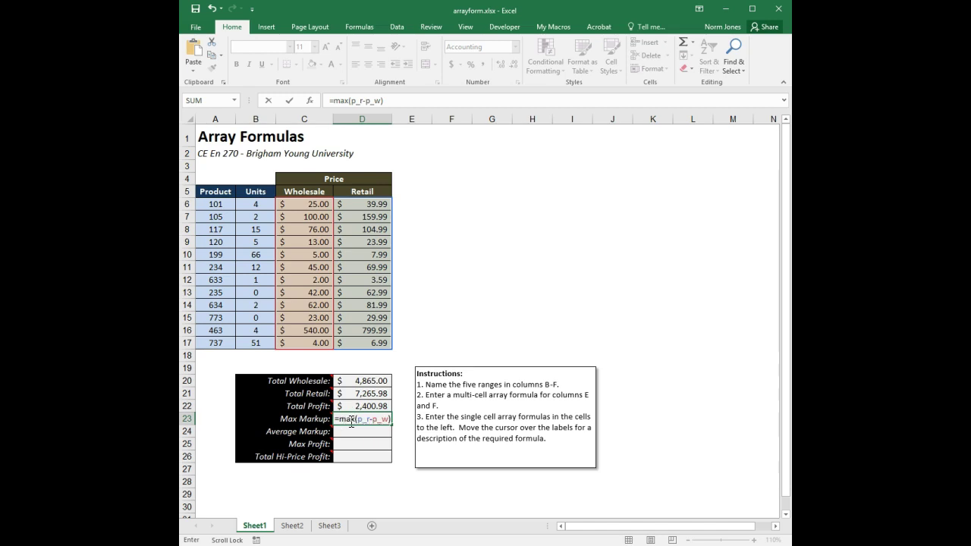
{"action": "key", "text": "ctrl+shift+Return"}
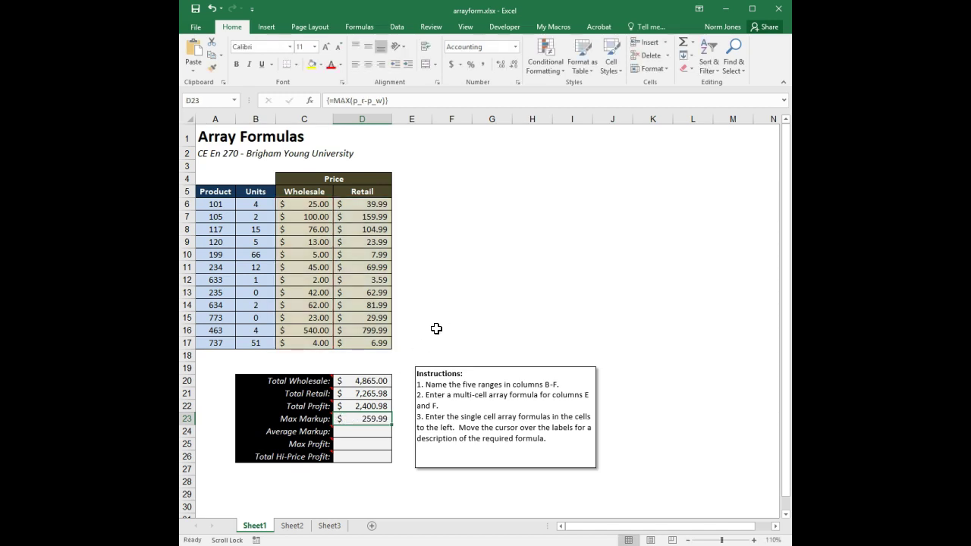
{"action": "left_click_drag", "start_coordinate": [310, 331], "coordinate": [375, 334]}
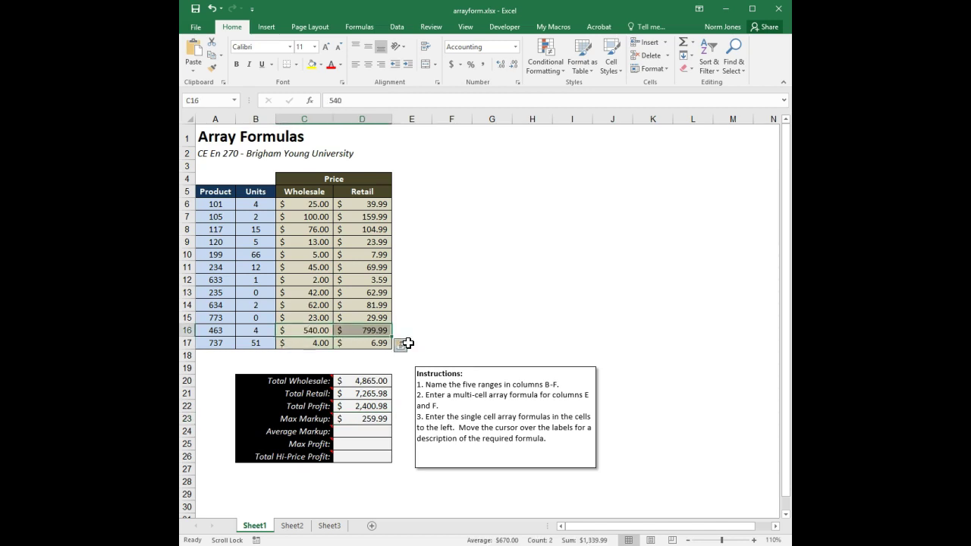
{"action": "left_click", "coordinate": [450, 316]}
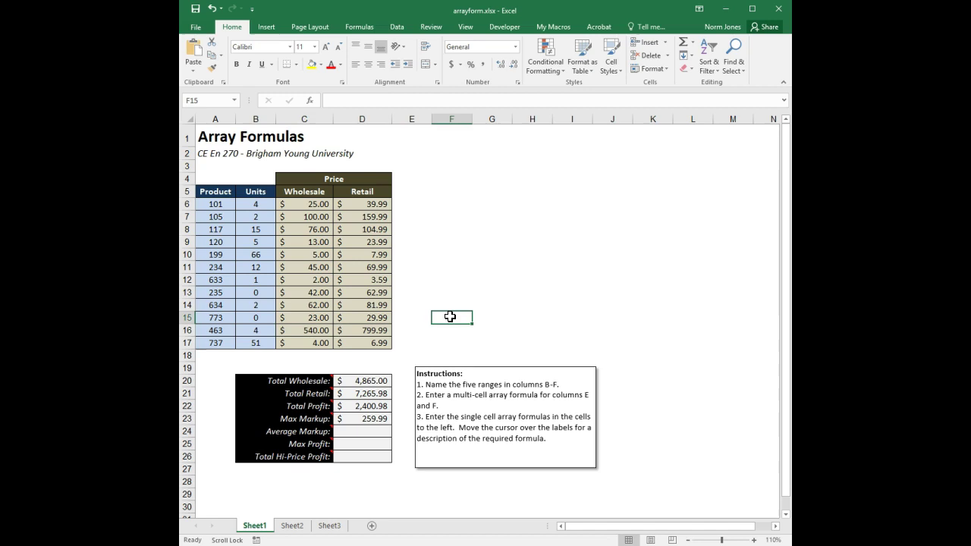
- Enter the single-cell array formula =average(p_r-p_w) for Average Markup in D24
{"action": "mouse_move", "coordinate": [311, 433]}
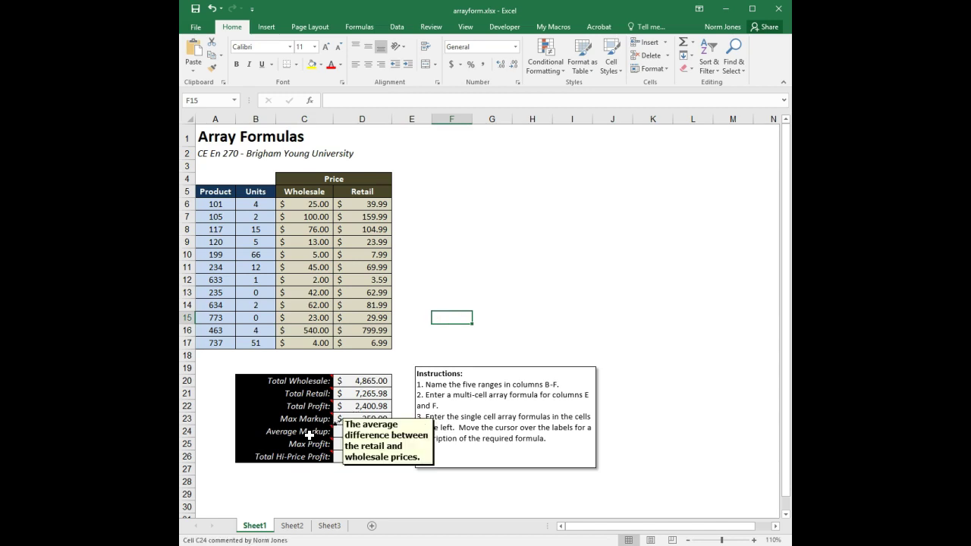
{"action": "left_click", "coordinate": [359, 434]}
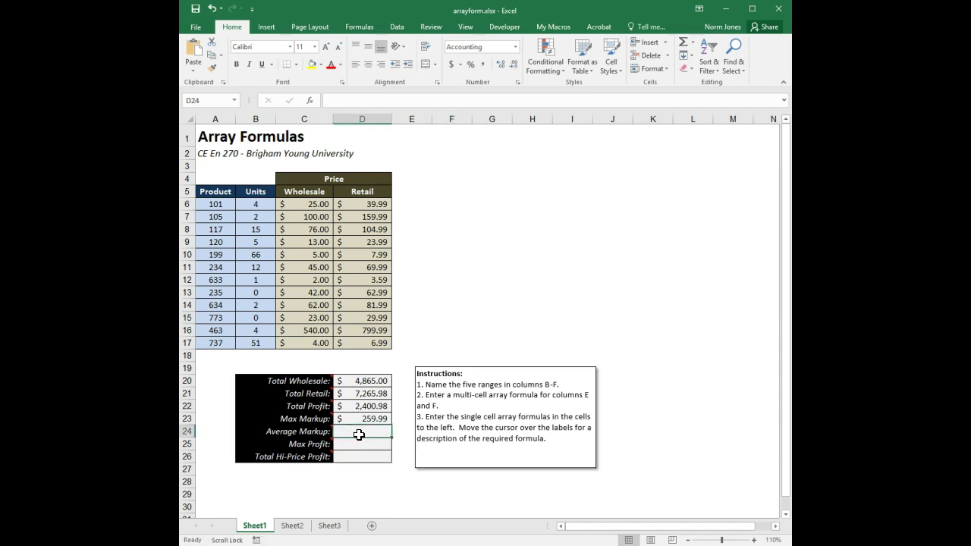
{"action": "type", "text": "=averag"}
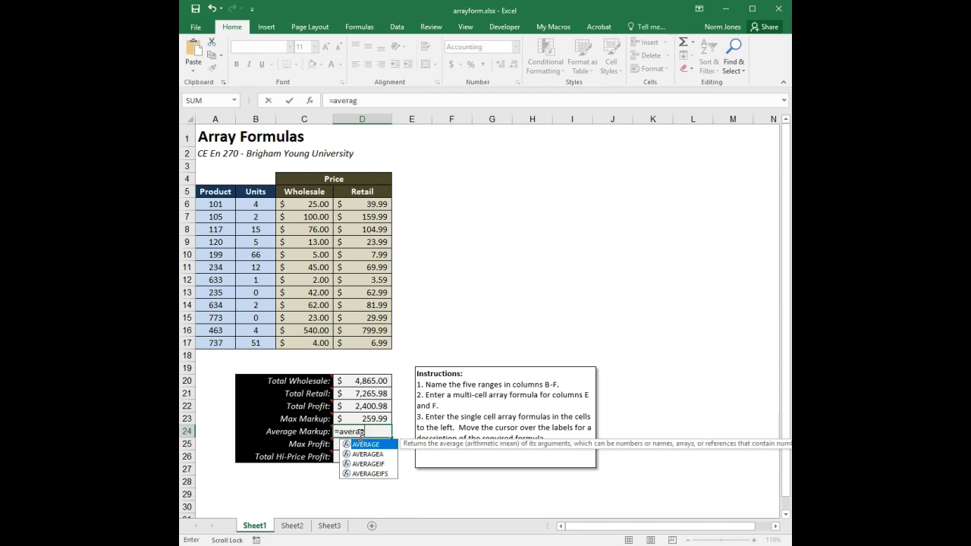
{"action": "type", "text": "e(p"}
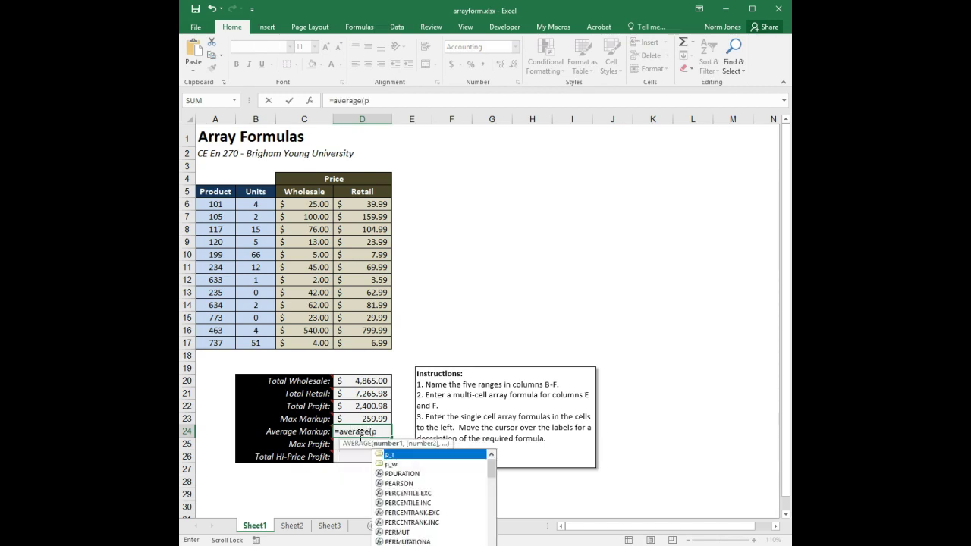
{"action": "type", "text": "_r-p"}
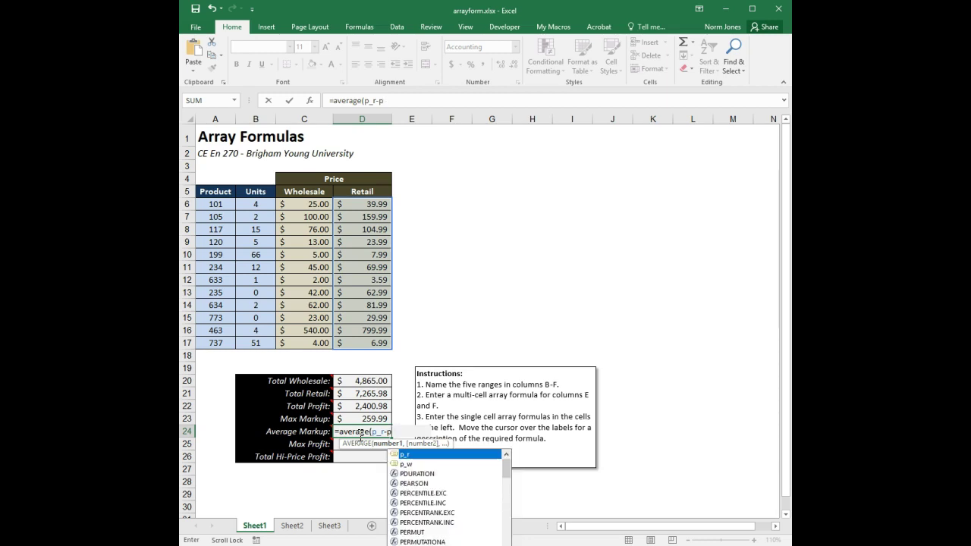
{"action": "type", "text": "_w)"}
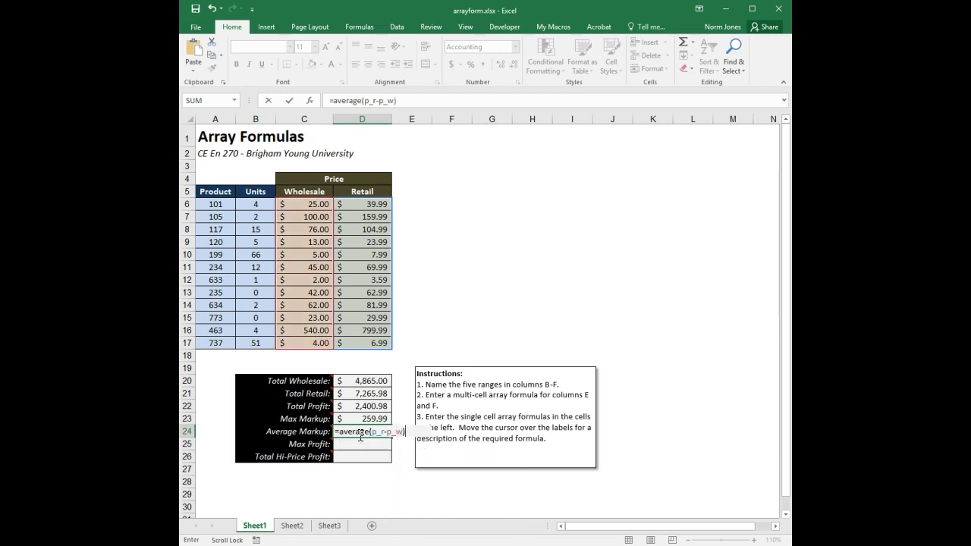
{"action": "key", "text": "ctrl+shift+Return"}
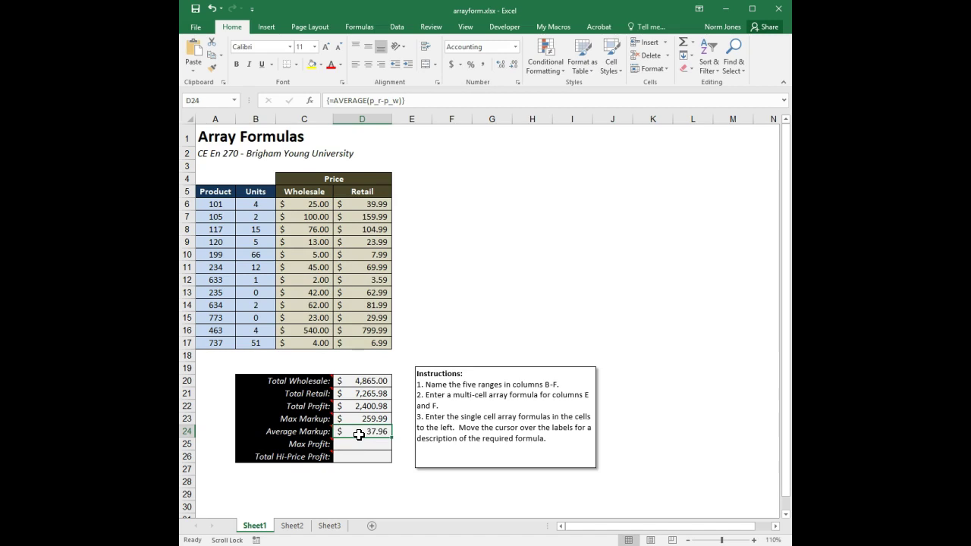
- Enter the single-cell array formula =max(units*p_r-units*p_w) for Max Profit in D25
{"action": "scroll", "coordinate": [358, 434], "scroll_direction": "down", "scroll_amount": 1}
{"action": "left_click", "coordinate": [358, 424]}
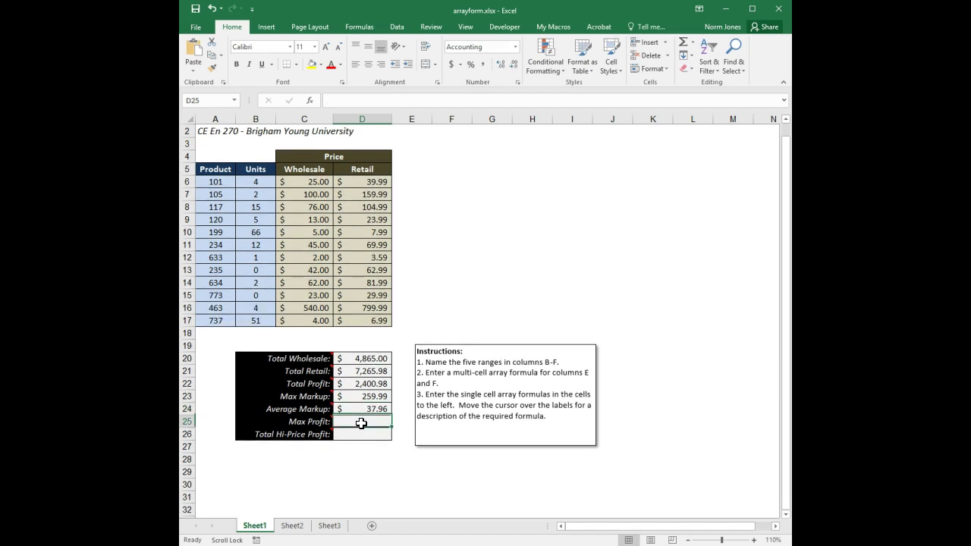
{"action": "scroll", "coordinate": [433, 455], "scroll_direction": "up", "scroll_amount": 1}
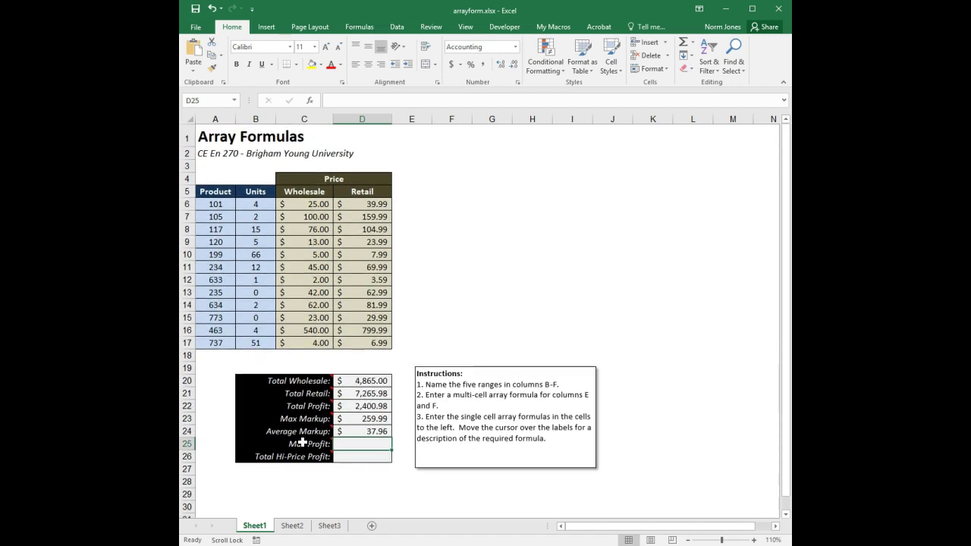
{"action": "mouse_move", "coordinate": [302, 442]}
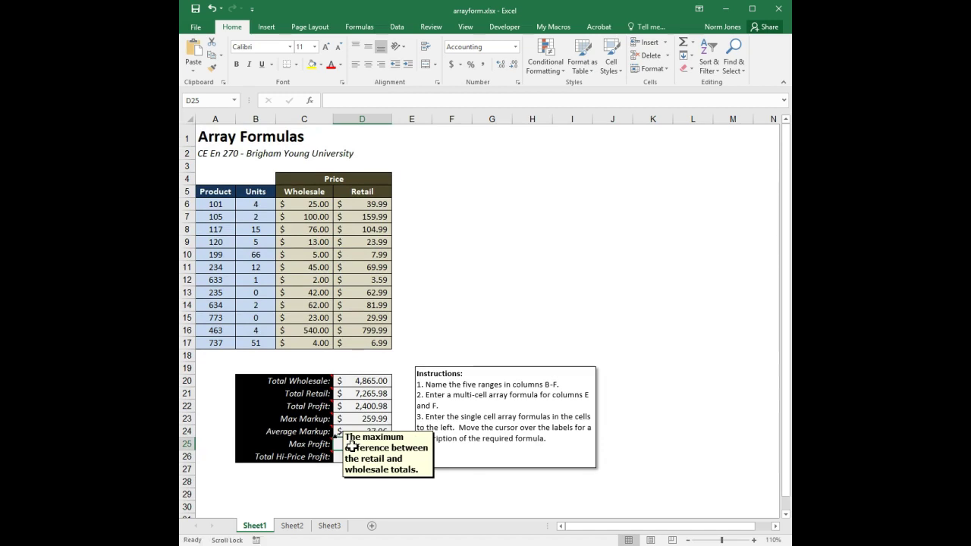
{"action": "type", "text": "=max("}
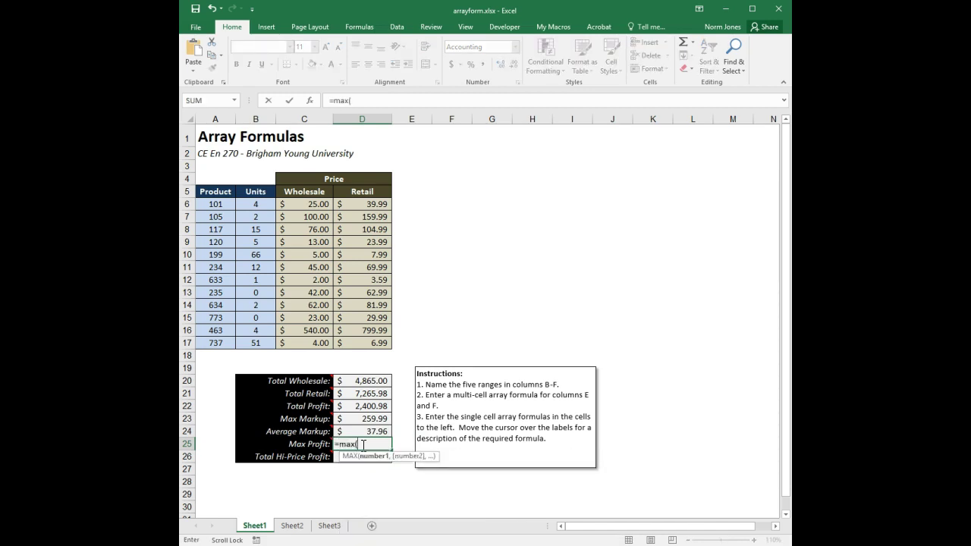
{"action": "type", "text": "units"}
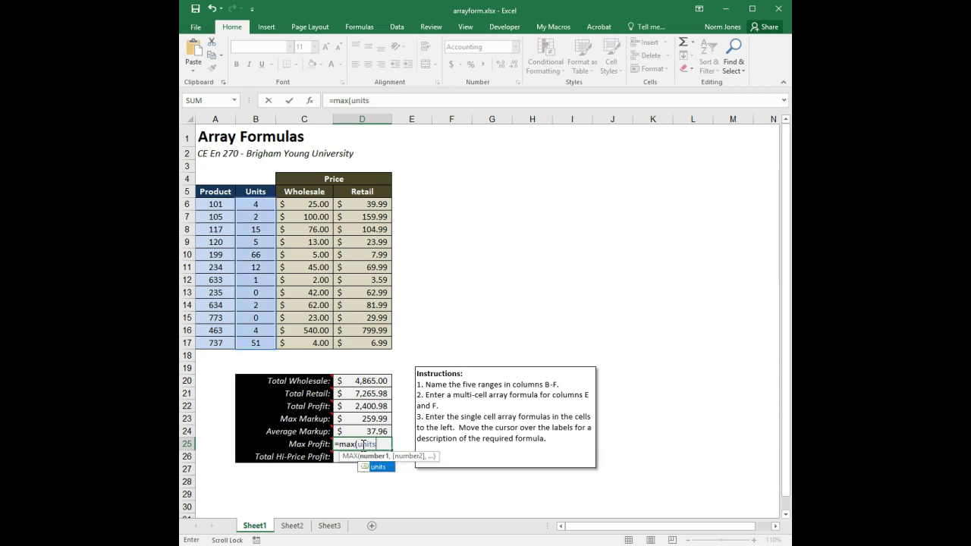
{"action": "type", "text": "*p"}
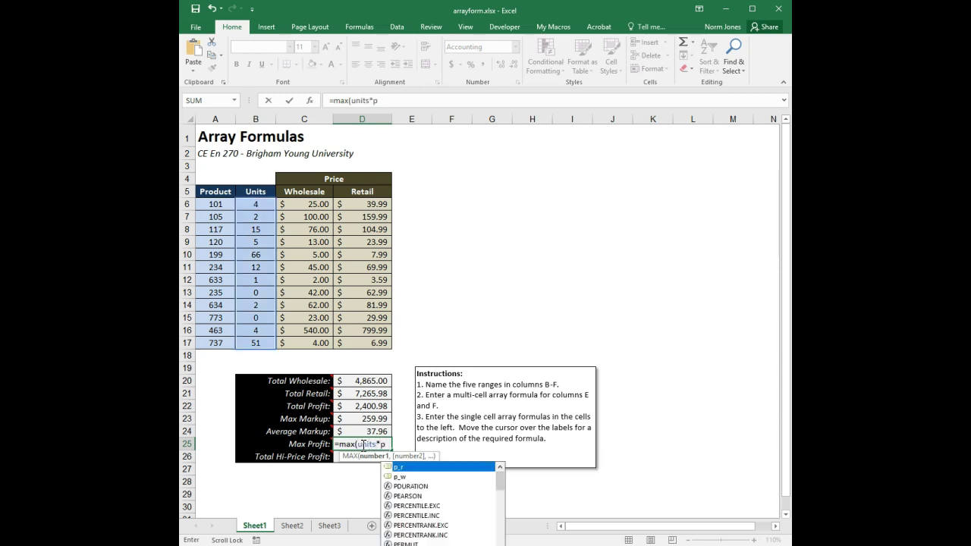
{"action": "type", "text": "_r-un"}
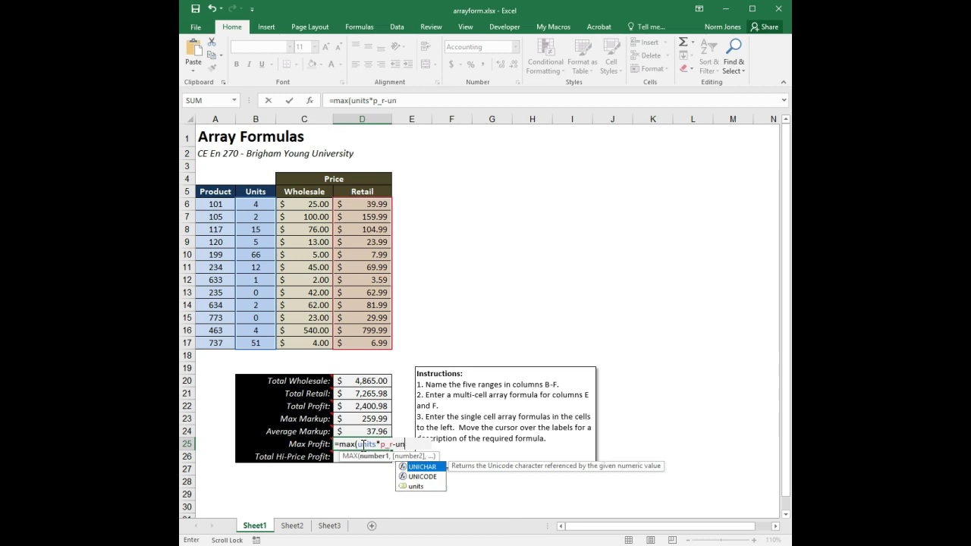
{"action": "type", "text": "its*p"}
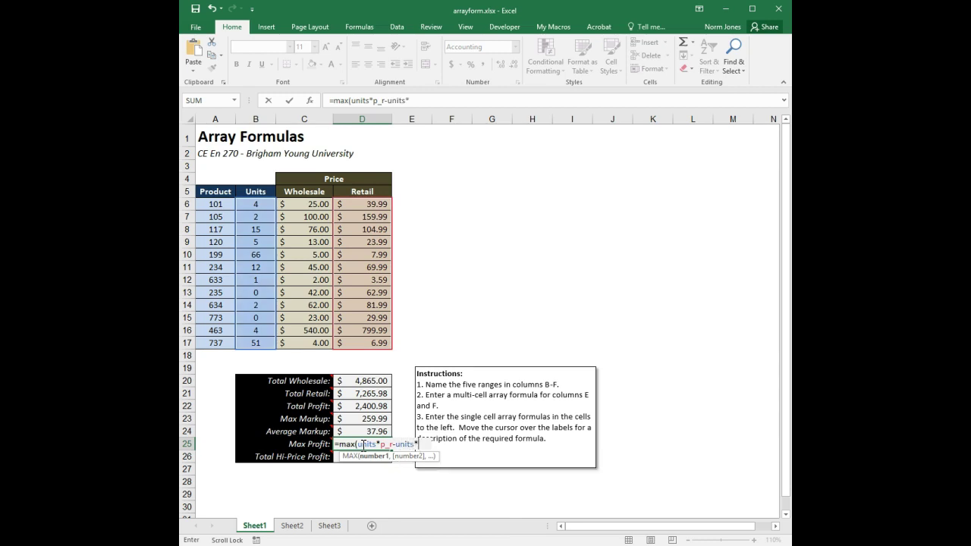
{"action": "type", "text": "_w)"}
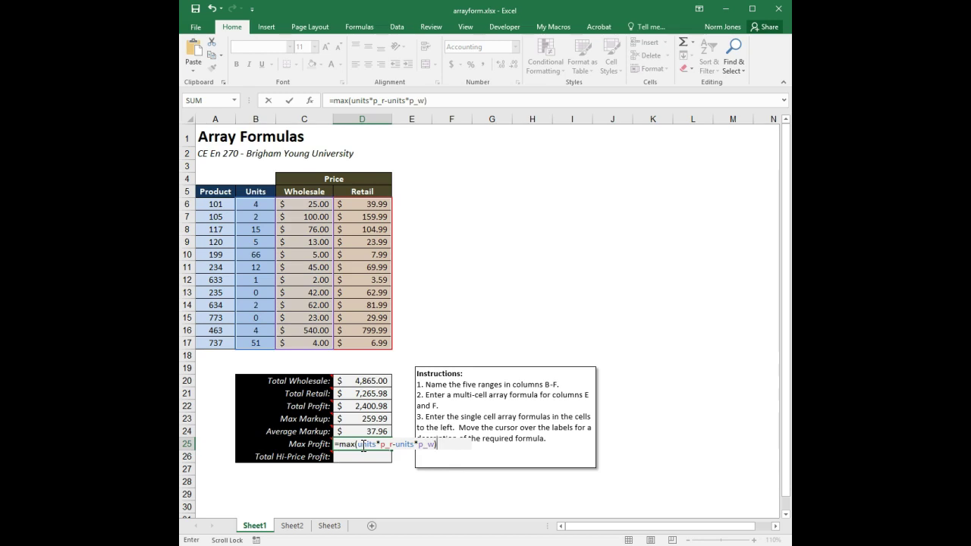
{"action": "key", "text": "ctrl+shift+Return"}
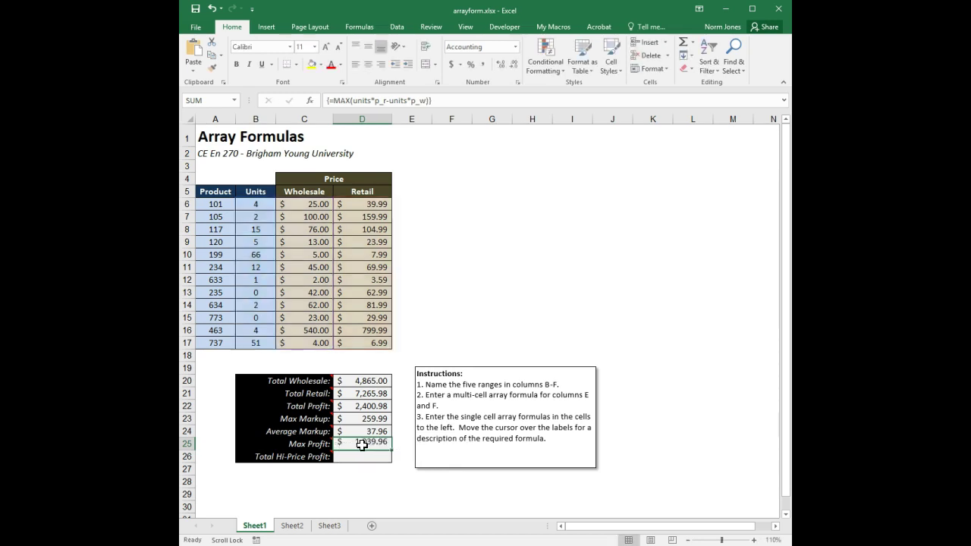
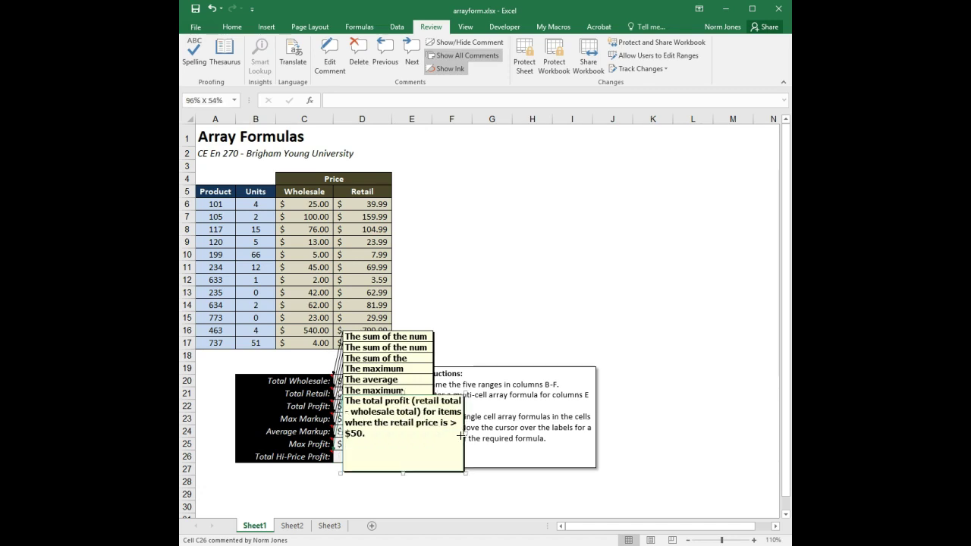
- Undo the last comment resize, make the Total Hi-Price Profit comment box just tall enough for its text, and hide all comments
{"action": "key", "text": "ctrl+z"}
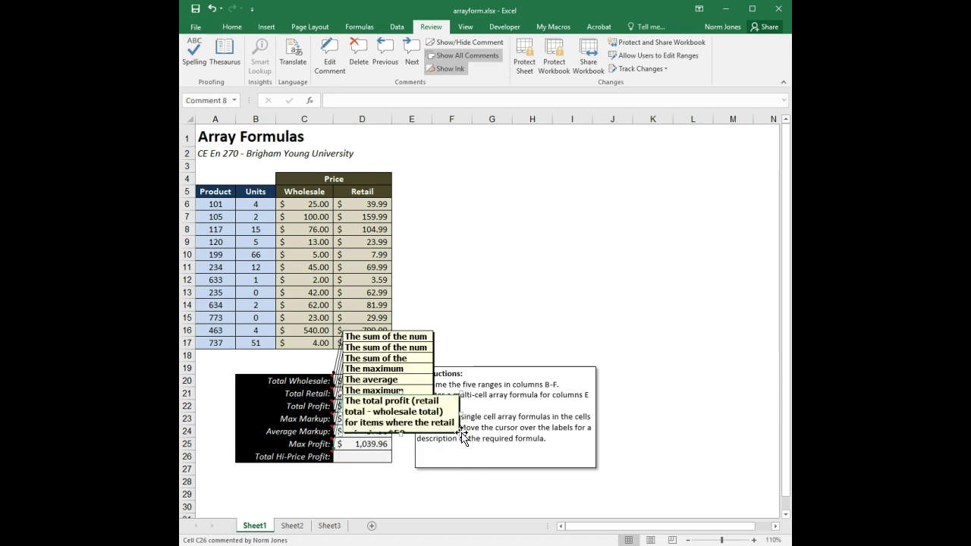
{"action": "left_click_drag", "start_coordinate": [460, 445], "coordinate": [460, 448]}
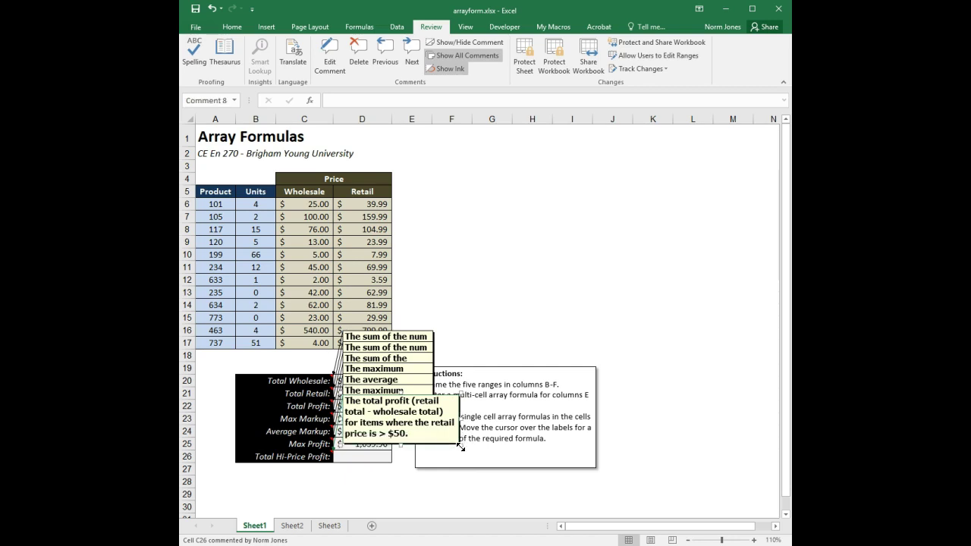
{"action": "left_click", "coordinate": [463, 54]}
- Enter the single-cell array formula =sum(if(p_r>=50,units*p_r-units*p_w,0)) for Total Hi-Price Profit in D26
{"action": "mouse_move", "coordinate": [313, 445]}
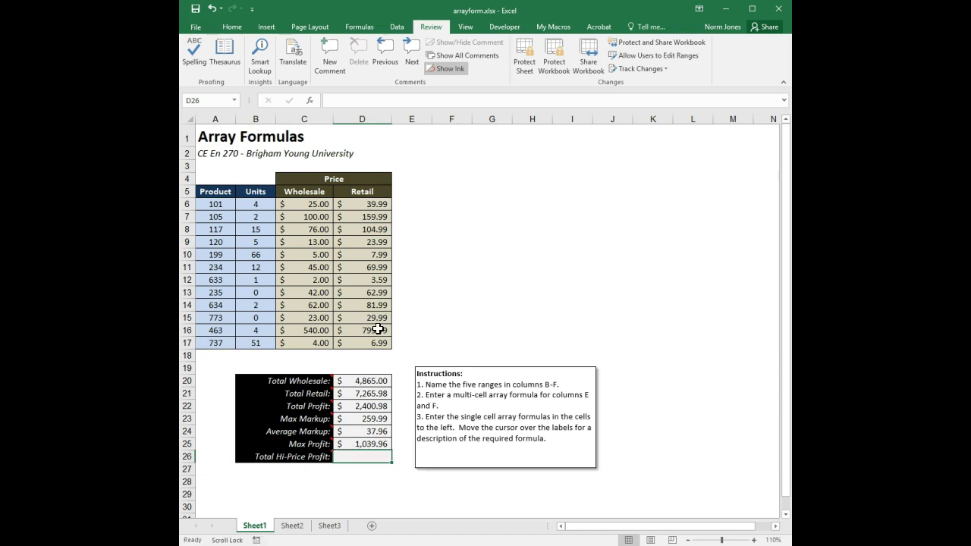
{"action": "left_click", "coordinate": [345, 457]}
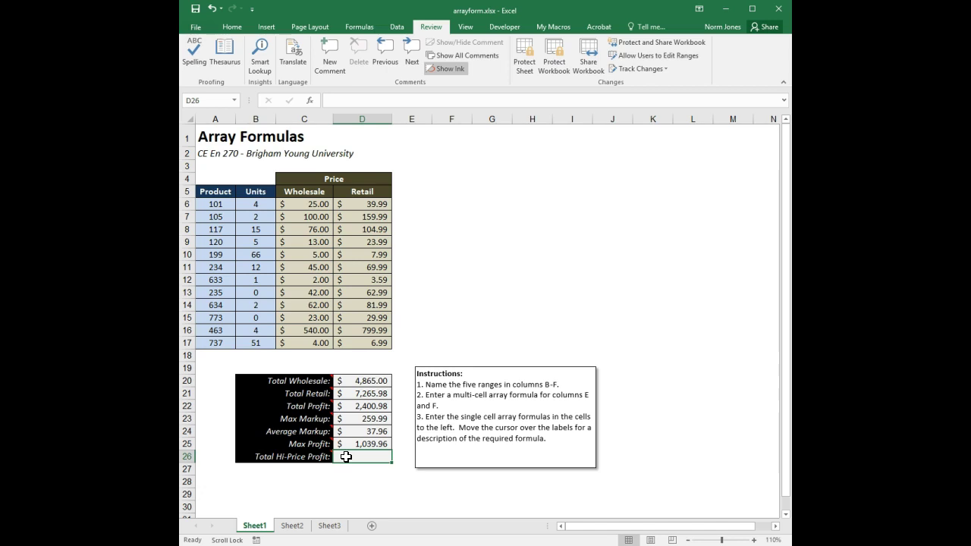
{"action": "type", "text": "=s"}
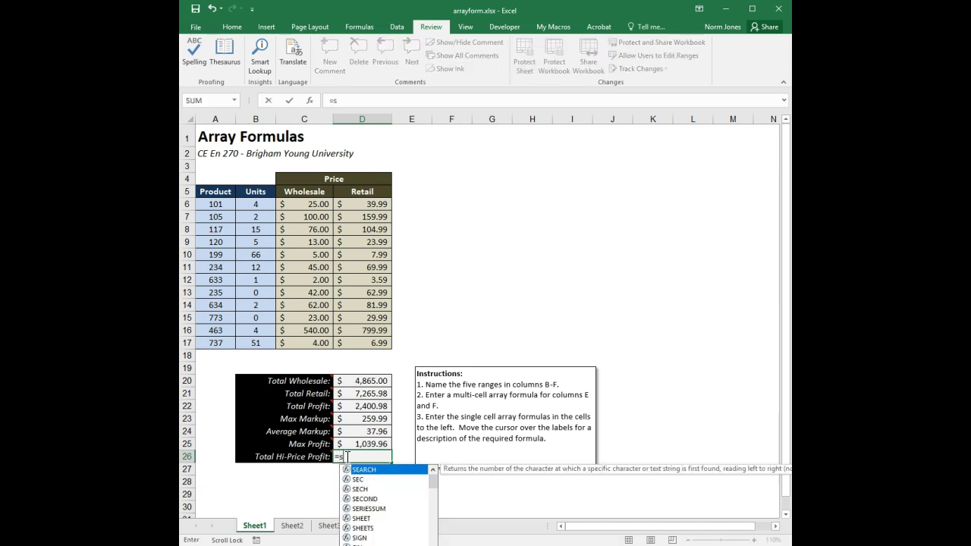
{"action": "type", "text": "um("}
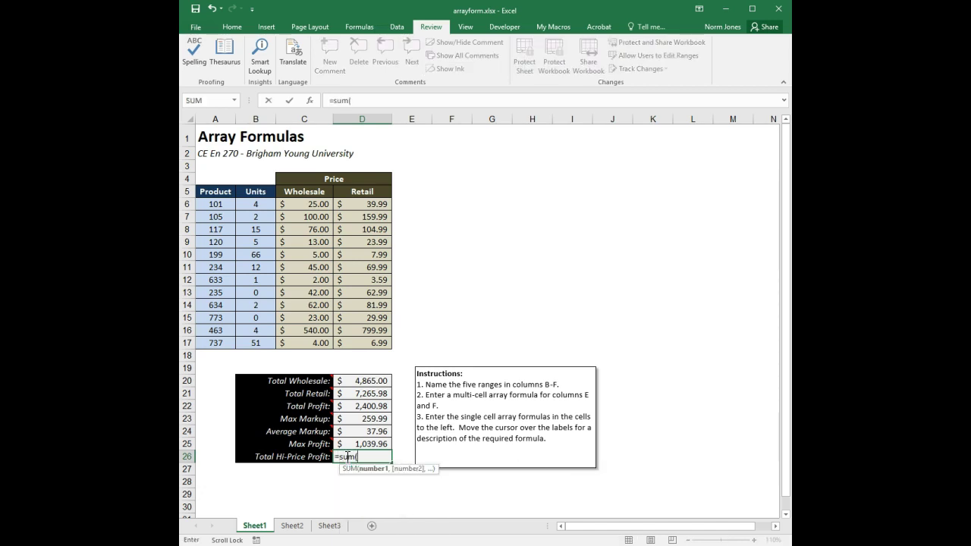
{"action": "type", "text": "if"}
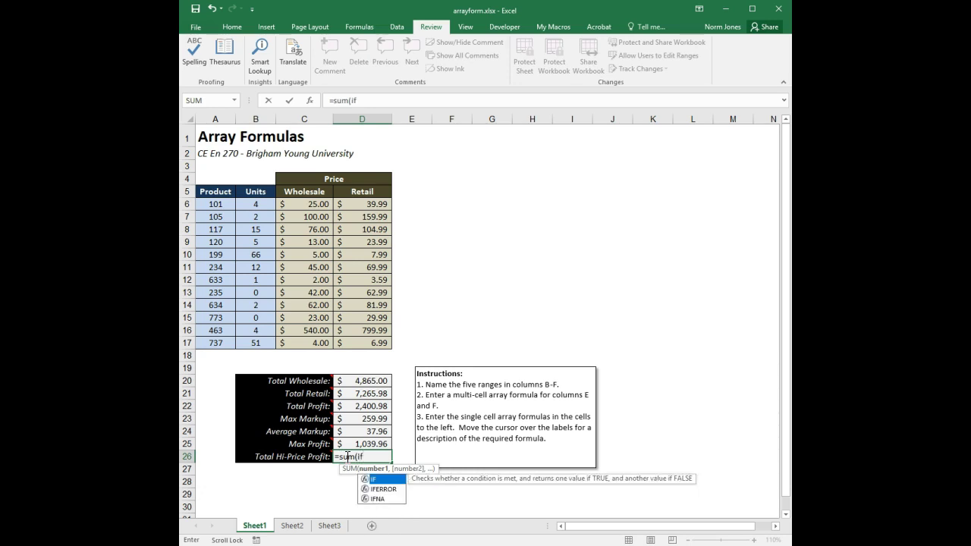
{"action": "type", "text": "("}
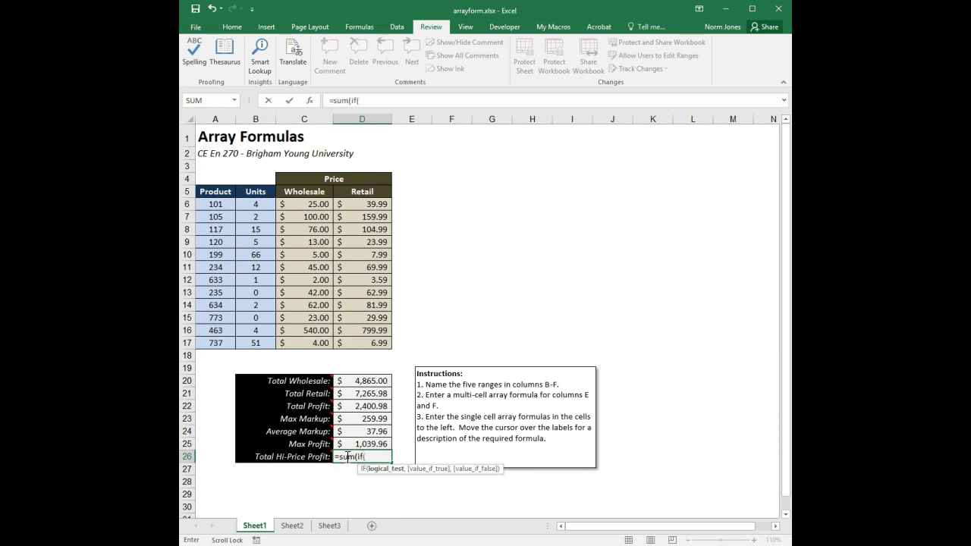
{"action": "type", "text": "p_r>"}
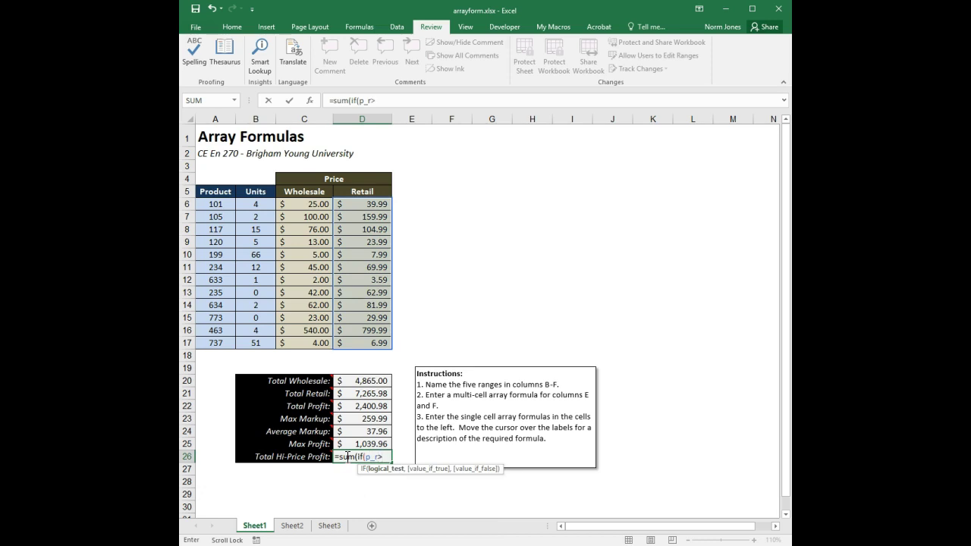
{"action": "type", "text": "=50,"}
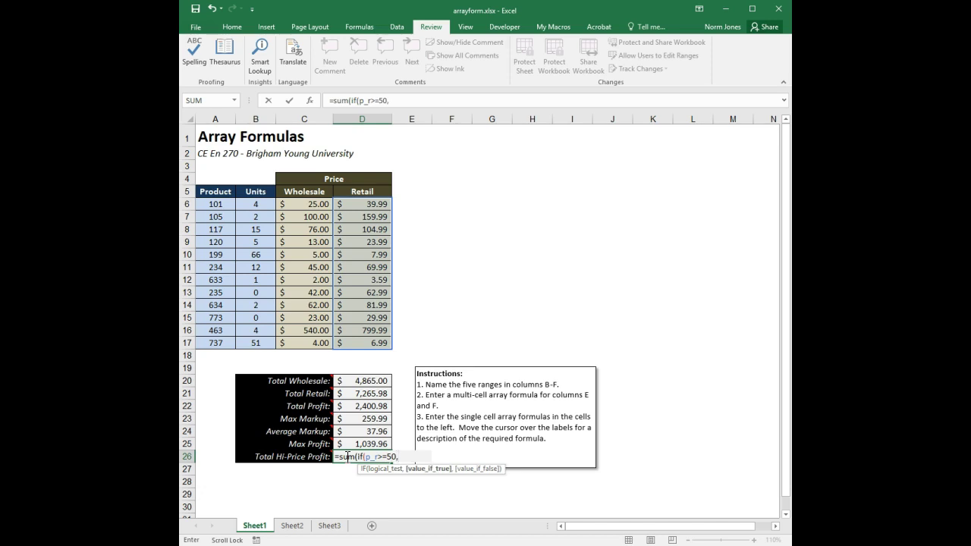
{"action": "type", "text": "units*"}
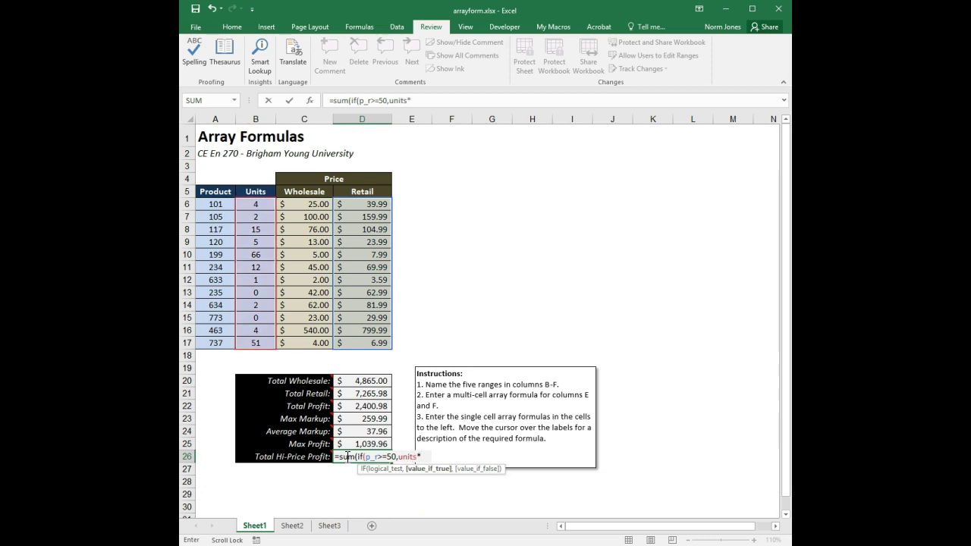
{"action": "type", "text": "p_r"}
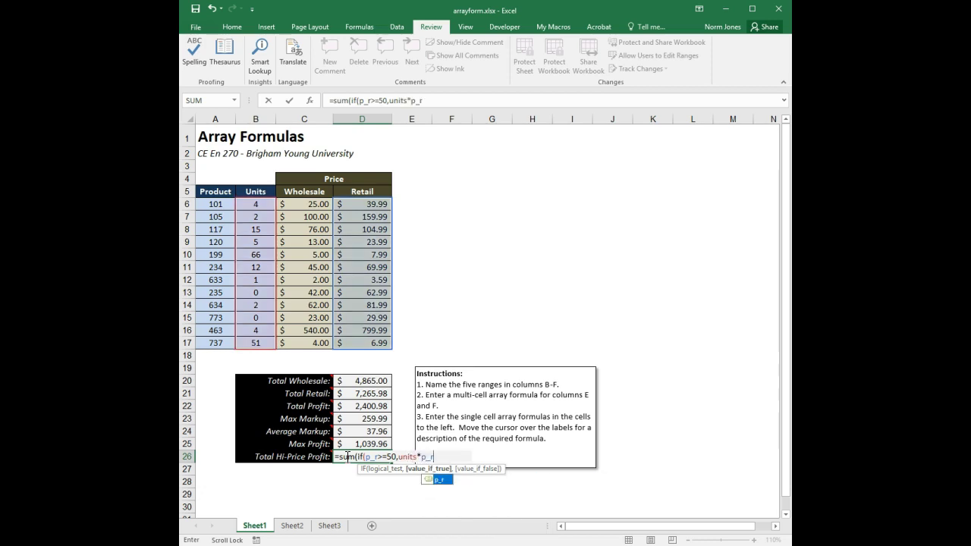
{"action": "type", "text": "-units"}
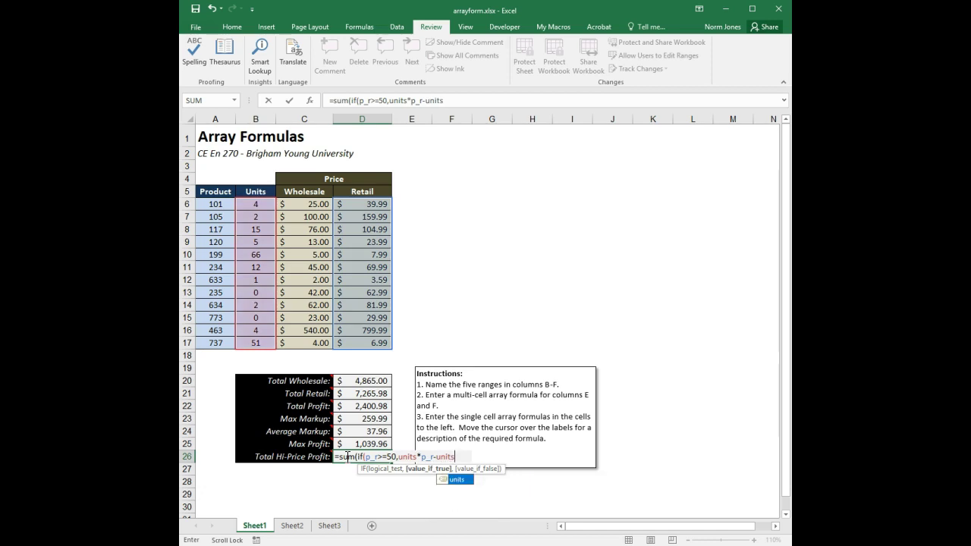
{"action": "type", "text": "*p_w"}
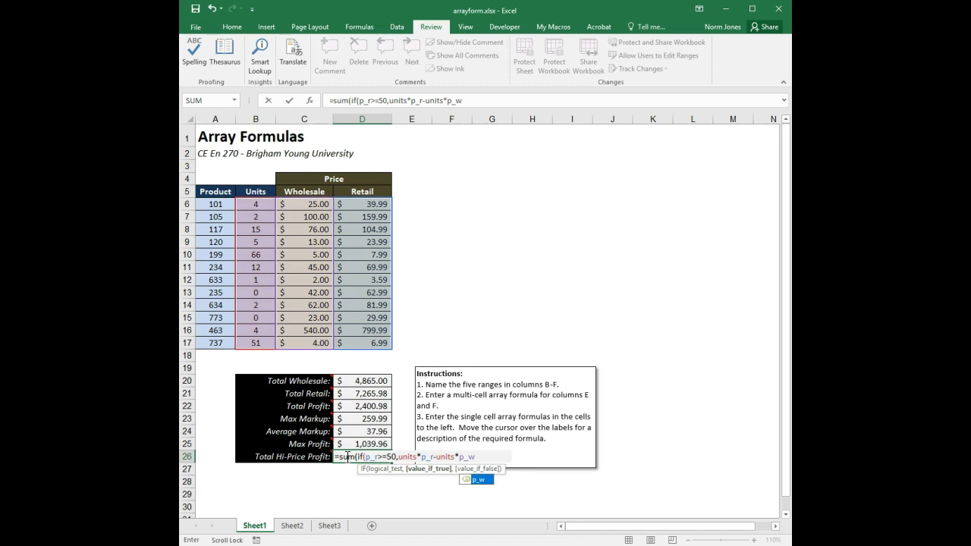
{"action": "type", "text": ","}
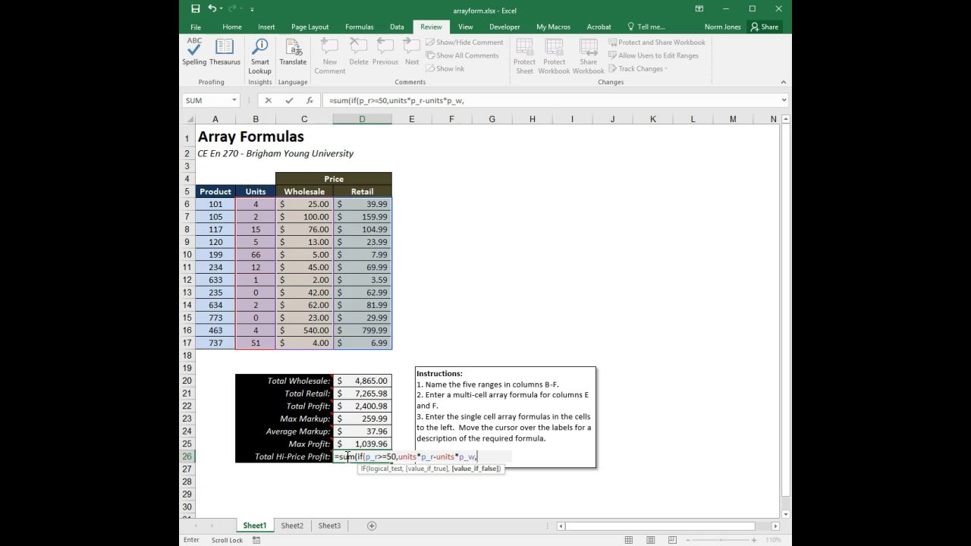
{"action": "type", "text": "0))"}
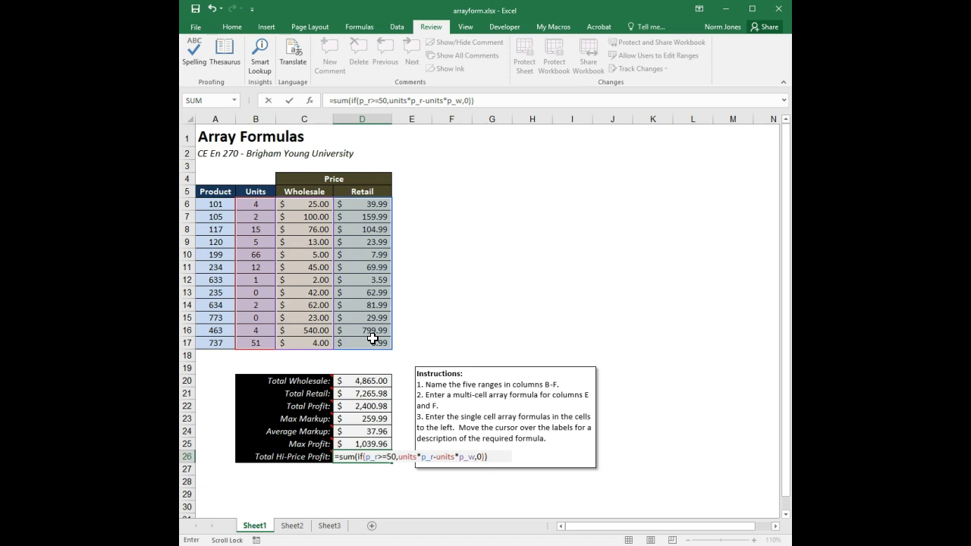
{"action": "key", "text": "ctrl+shift+Return"}
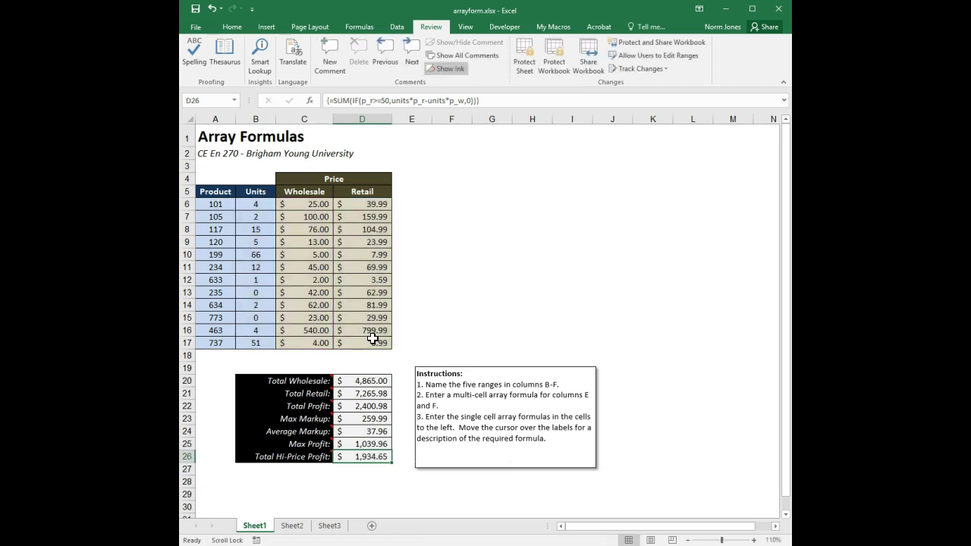